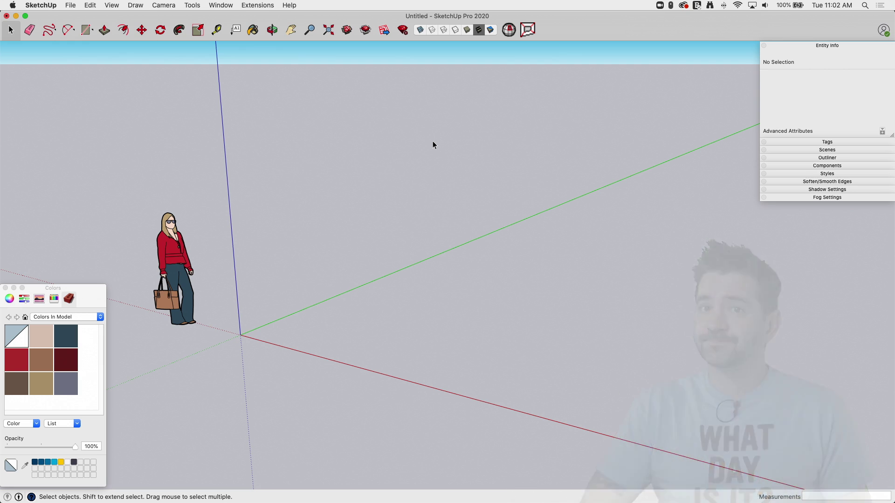
Step: Import the slab photo screenshot from the Desktop as an image and anchor its first corner near the origin
middle_click_drag(393, 199, 354, 180)
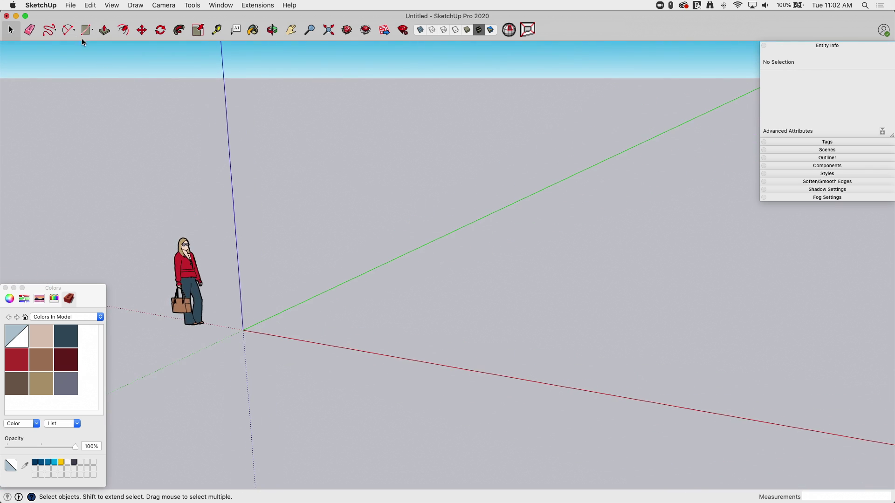
left_click(71, 5)
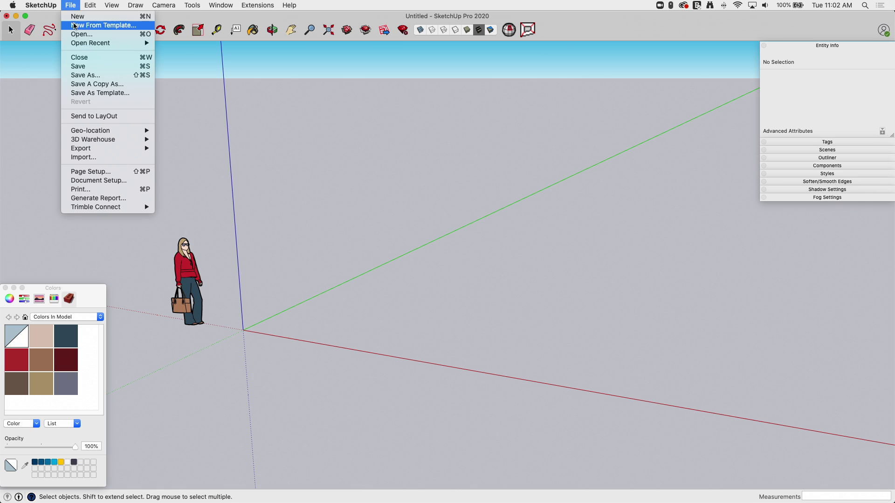
left_click(82, 157)
left_click(292, 102)
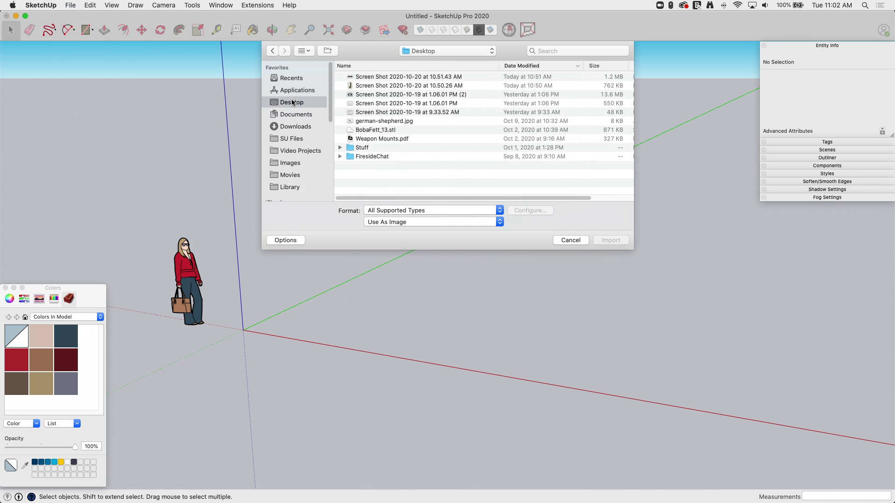
left_click(404, 85)
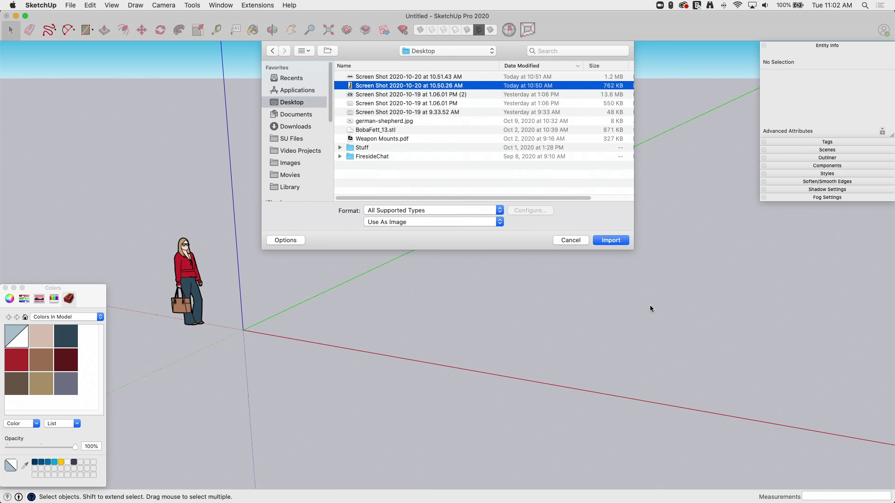
left_click(611, 241)
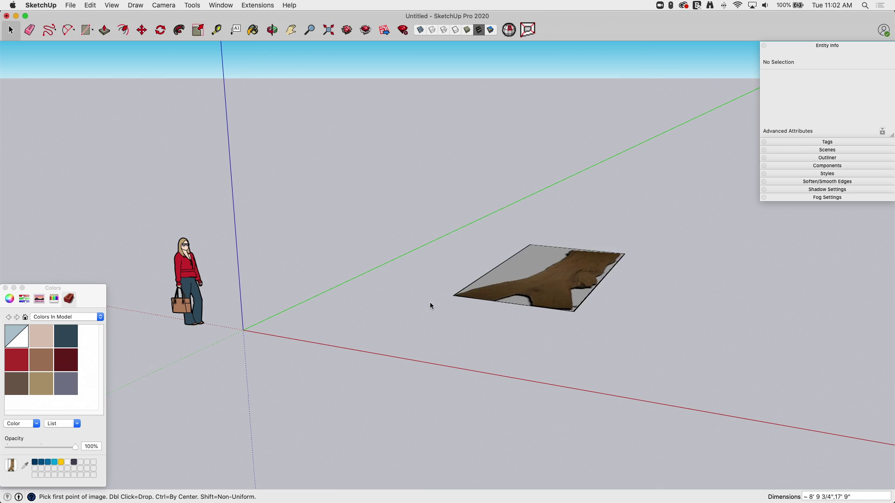
left_click(303, 323)
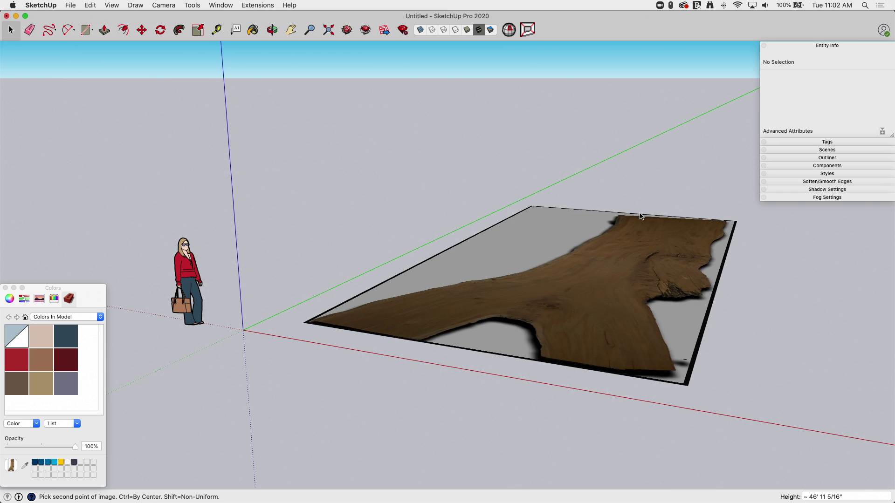
left_click(627, 221)
middle_click_drag(636, 222, 192, 315)
middle_click_drag(258, 302, 286, 343)
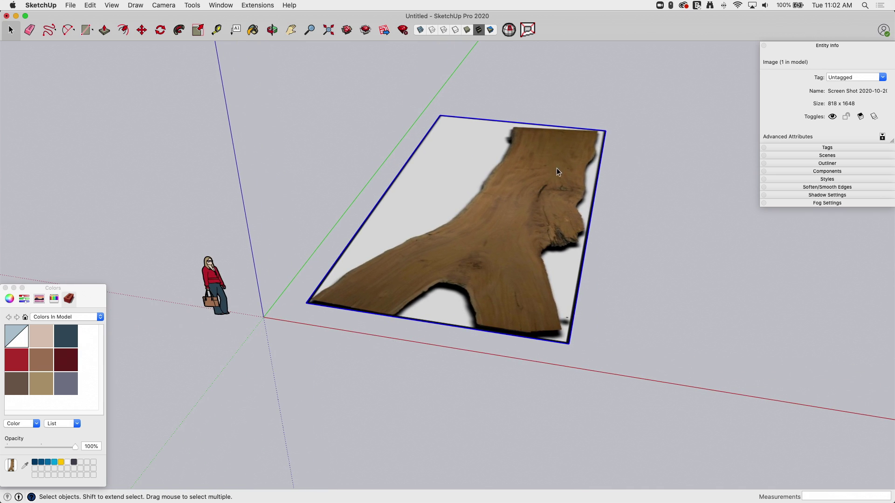
middle_click_drag(557, 172, 295, 317)
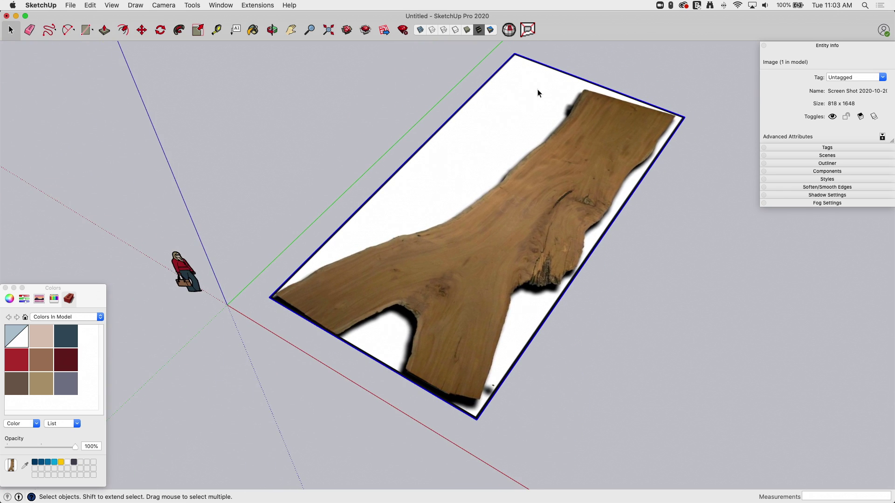
middle_click_drag(418, 182, 631, 157)
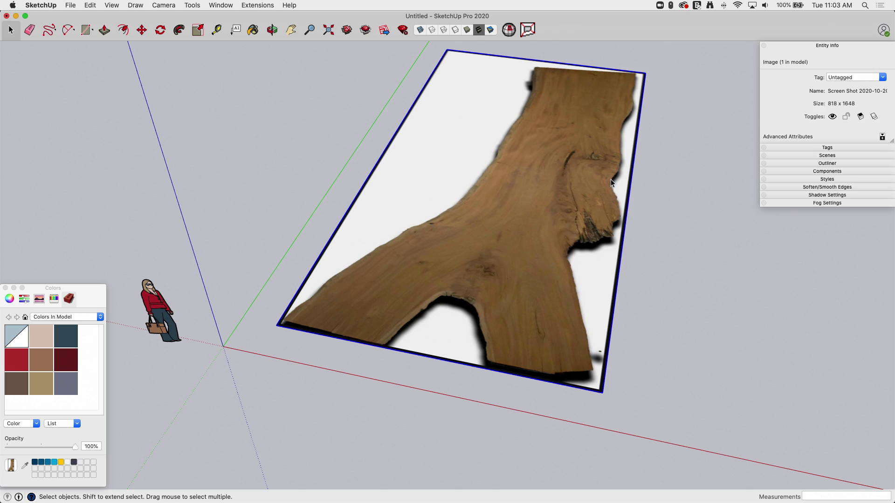
middle_click_drag(630, 74, 606, 130)
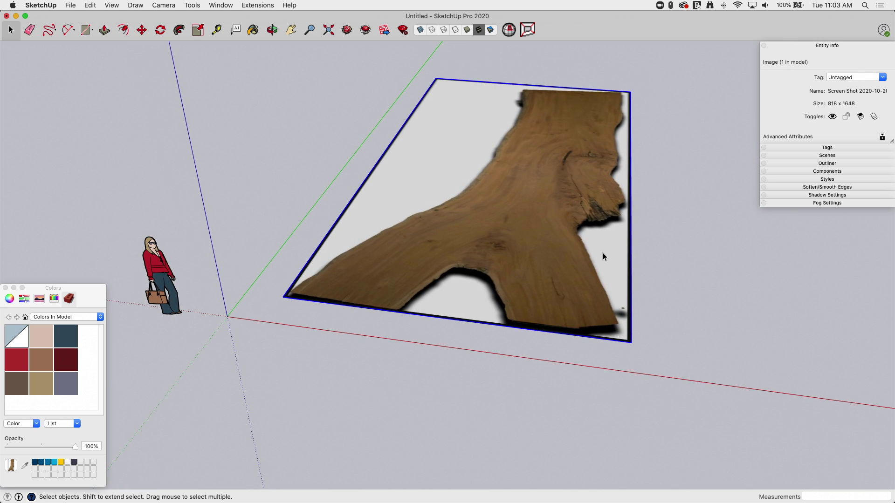
middle_click_drag(507, 185, 411, 190)
middle_click_drag(288, 178, 512, 225)
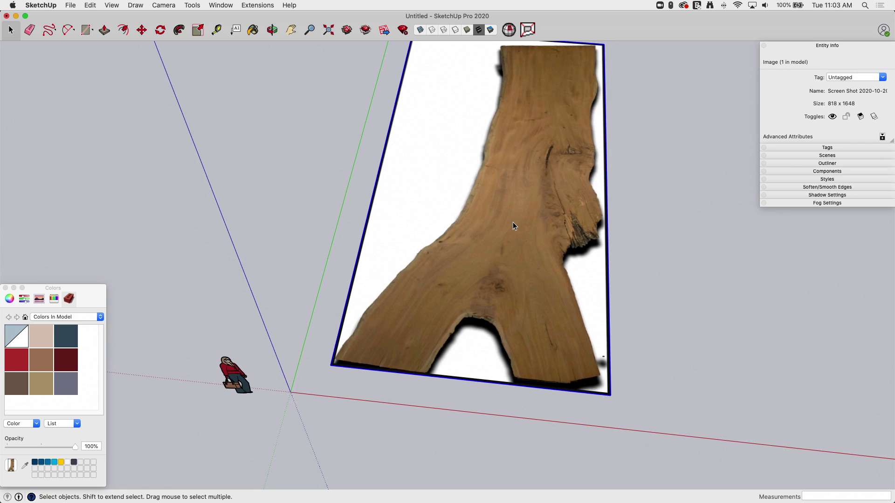
mouse_move(700, 112)
middle_mouse_down()
mouse_move(539, 226)
mouse_move(490, 193)
mouse_move(473, 223)
middle_mouse_up()
Step: Explode the slab image into a 962.32 ft² textured face, select it, and view it from lower down
right_click(474, 223)
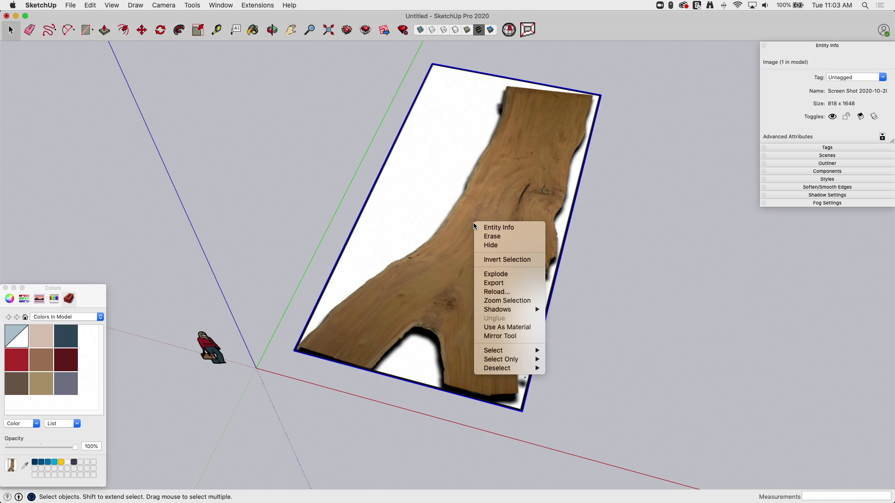
left_click(507, 275)
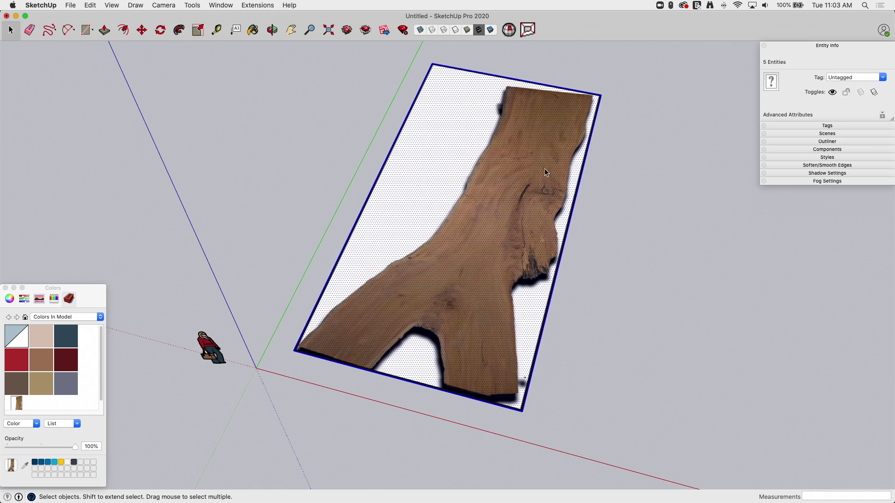
left_click(457, 137)
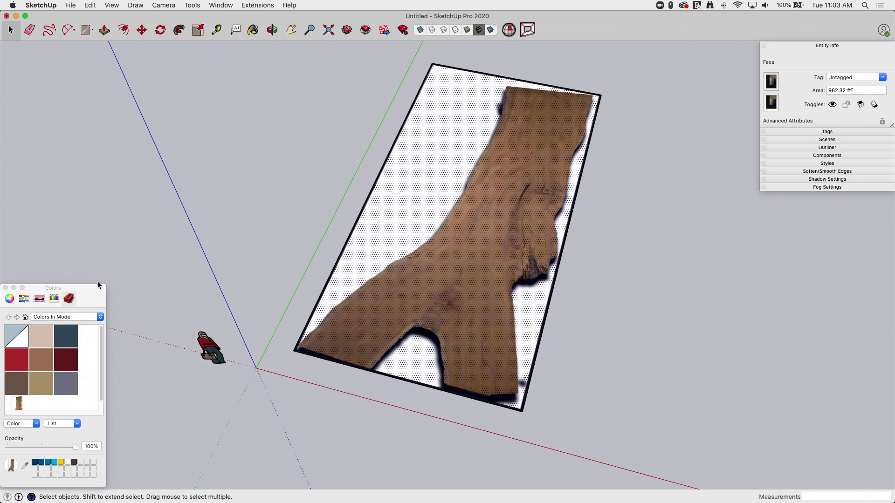
left_click_drag(94, 288, 94, 222)
scroll(100, 294, "down", 2)
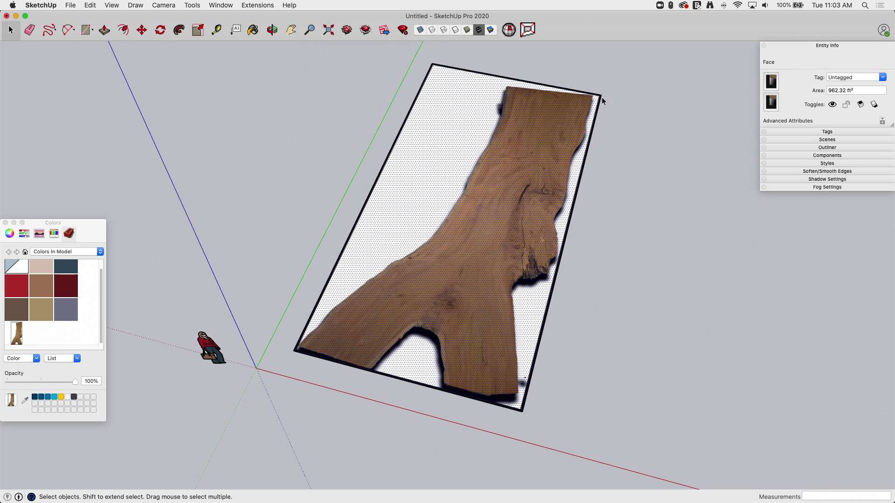
middle_click_drag(418, 201, 465, 154)
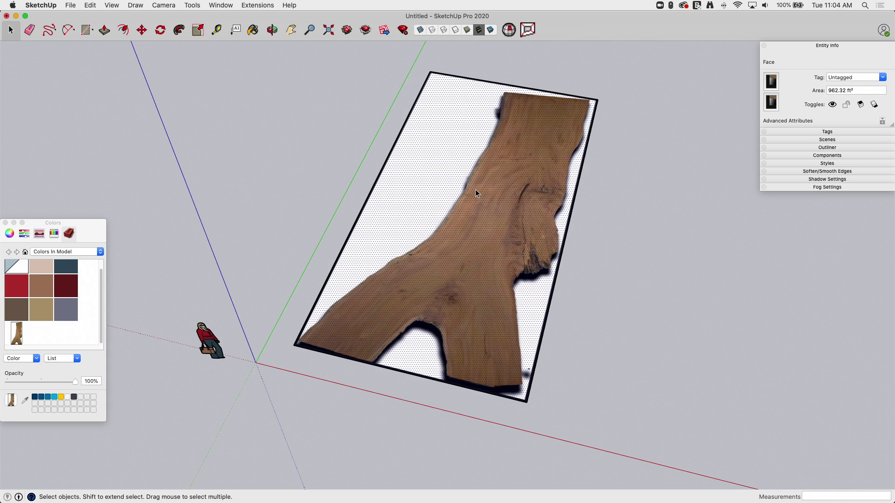
middle_click_drag(451, 201, 606, 190)
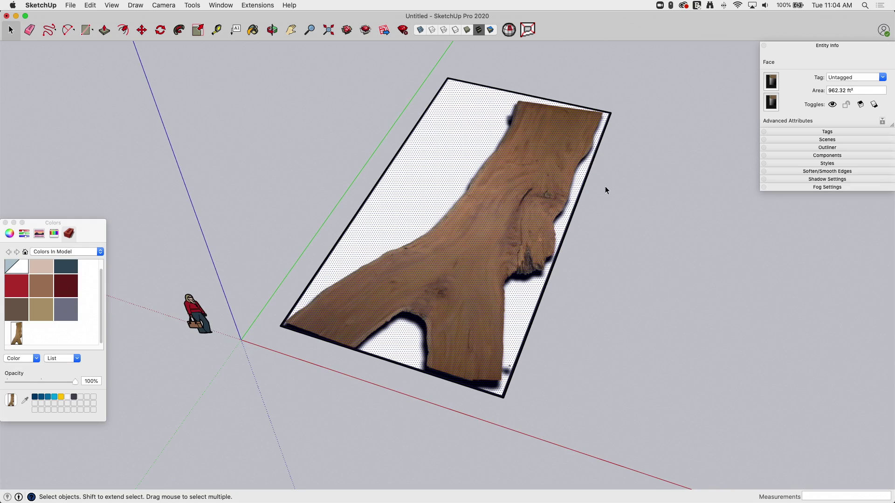
middle_click_drag(549, 184, 482, 146)
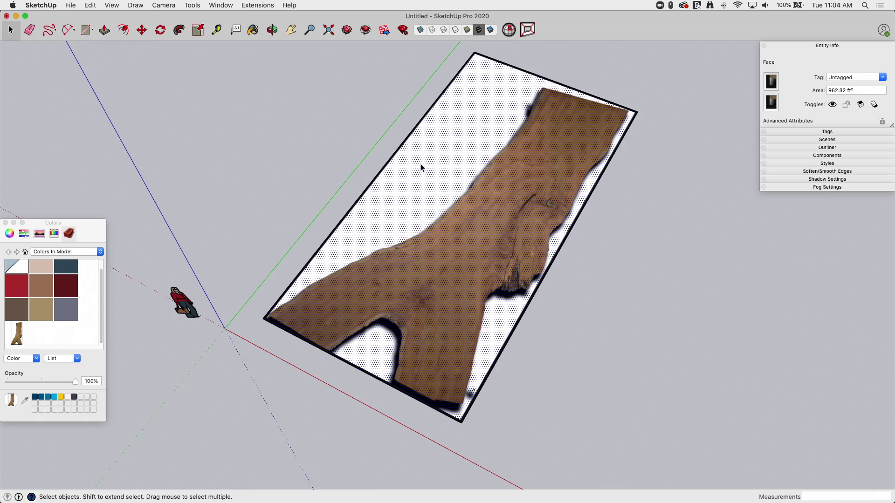
middle_click_drag(416, 292, 261, 206)
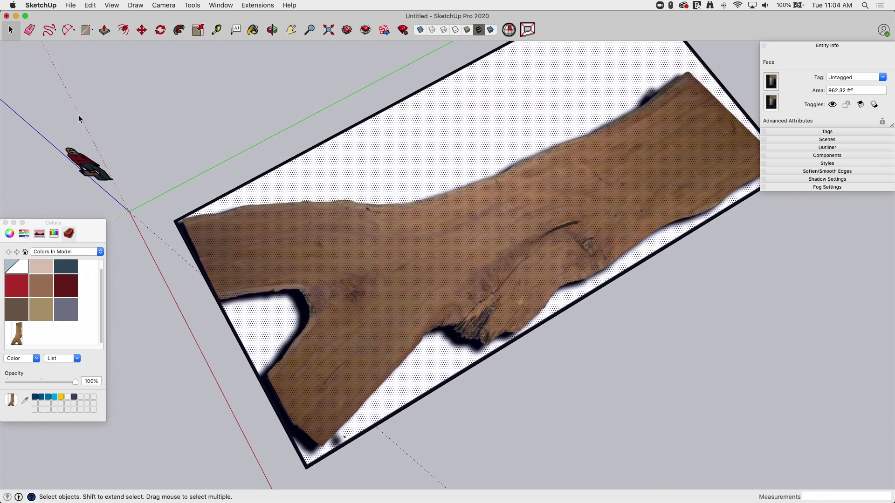
middle_click_drag(80, 112, 53, 38)
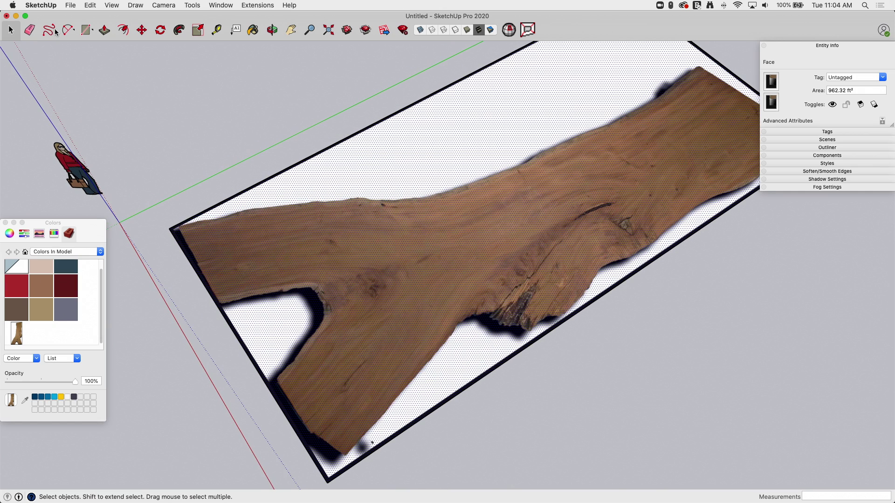
Step: With the Freehand tool, trace the first stretch of the slab's top live edge from its corner
left_click(55, 32)
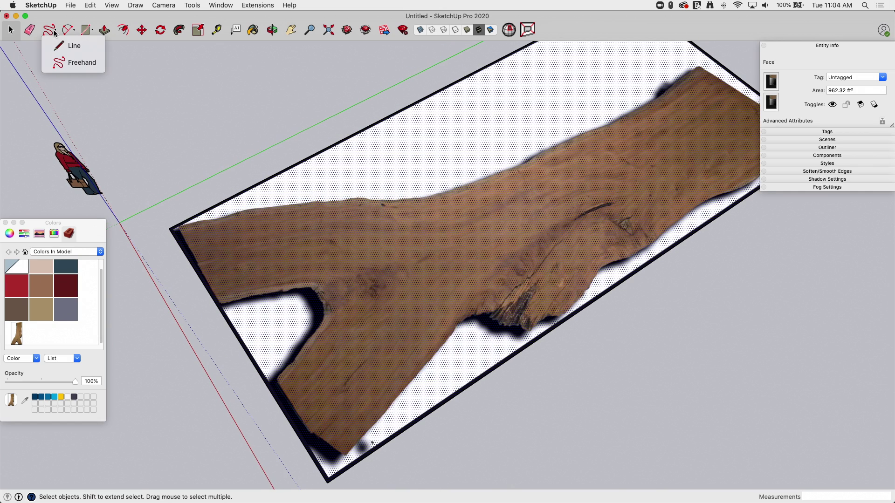
left_click(71, 64)
scroll(213, 213, "up", 10)
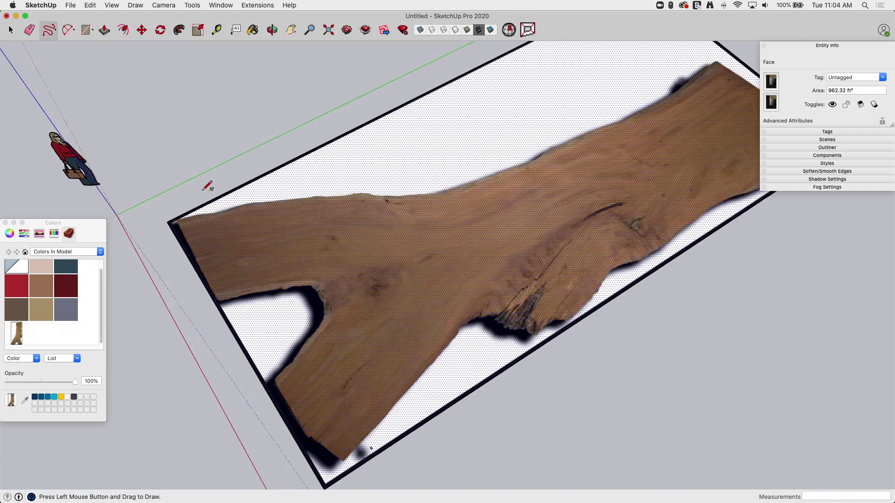
scroll(214, 213, "up", 3)
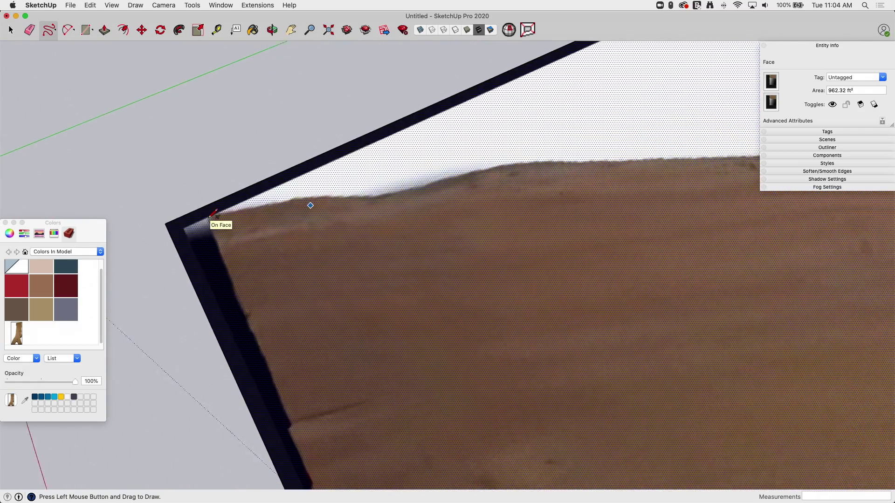
scroll(240, 226, "up", 5)
scroll(243, 223, "up", 3)
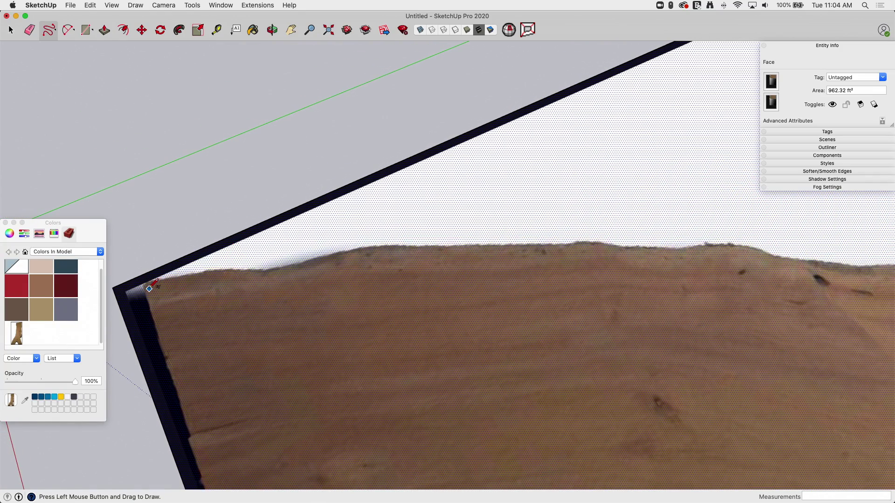
mouse_move(147, 289)
left_mouse_down()
mouse_move(392, 254)
mouse_move(752, 253)
mouse_move(881, 274)
left_mouse_up()
Step: Continue the freehand trace along the top edge to the slab's far right corner
scroll(583, 286, "down", 6)
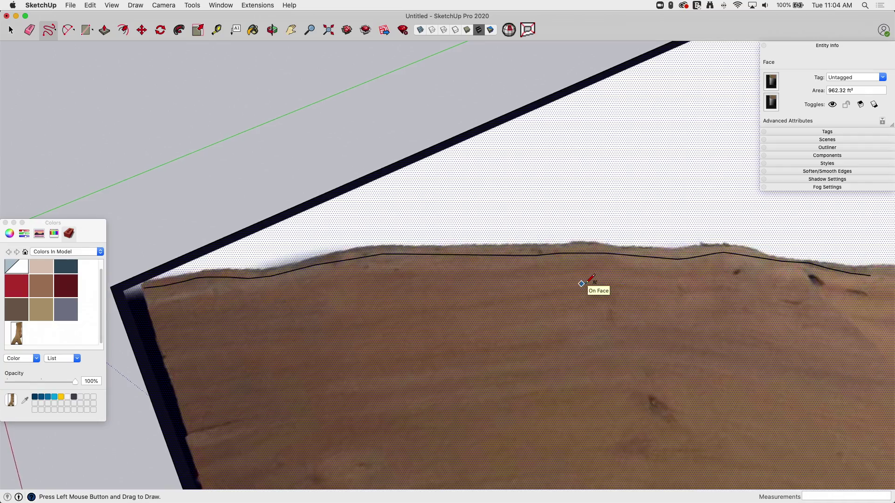
scroll(505, 242, "up", 10)
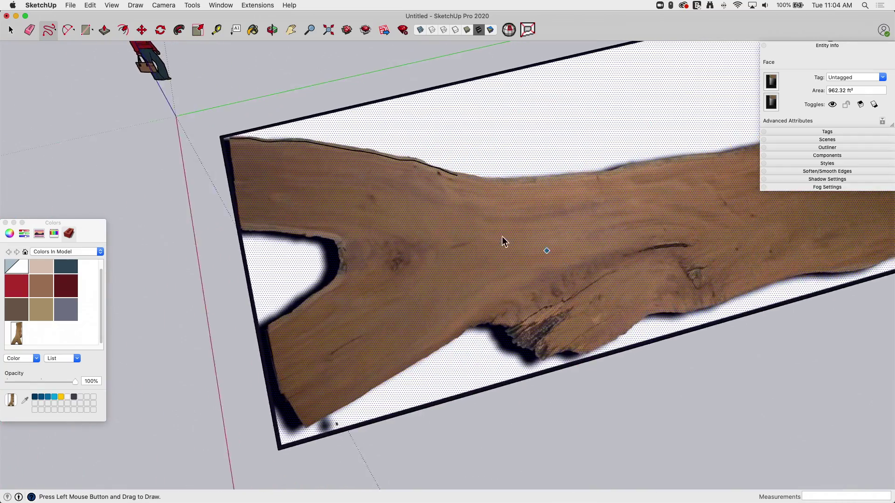
scroll(455, 238, "up", 5)
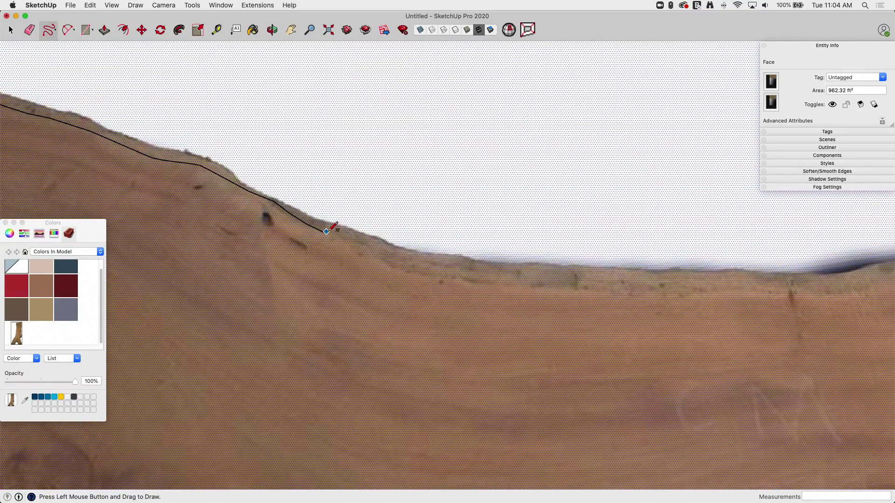
mouse_move(325, 232)
left_mouse_down()
mouse_move(482, 282)
mouse_move(746, 296)
mouse_move(872, 290)
left_mouse_up()
mouse_move(869, 295)
middle_mouse_down()
mouse_move(395, 304)
mouse_move(200, 244)
middle_mouse_up()
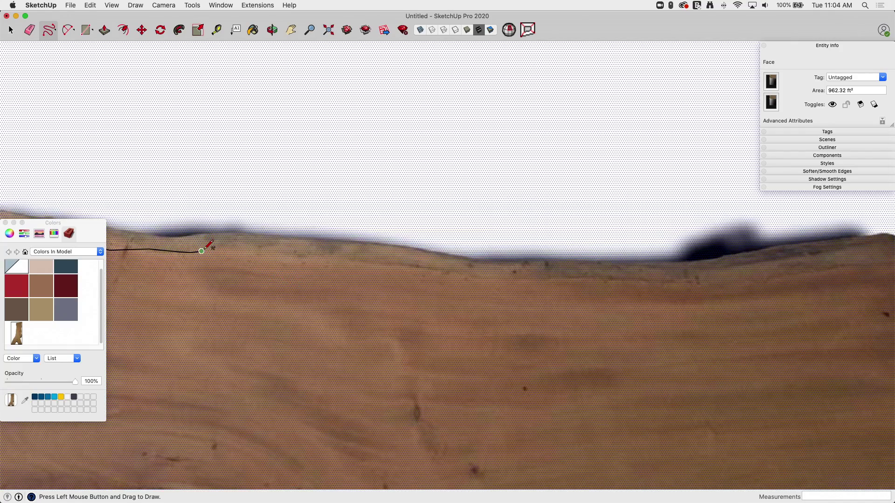
mouse_move(202, 251)
left_mouse_down()
mouse_move(336, 252)
mouse_move(567, 285)
mouse_move(869, 259)
left_mouse_up()
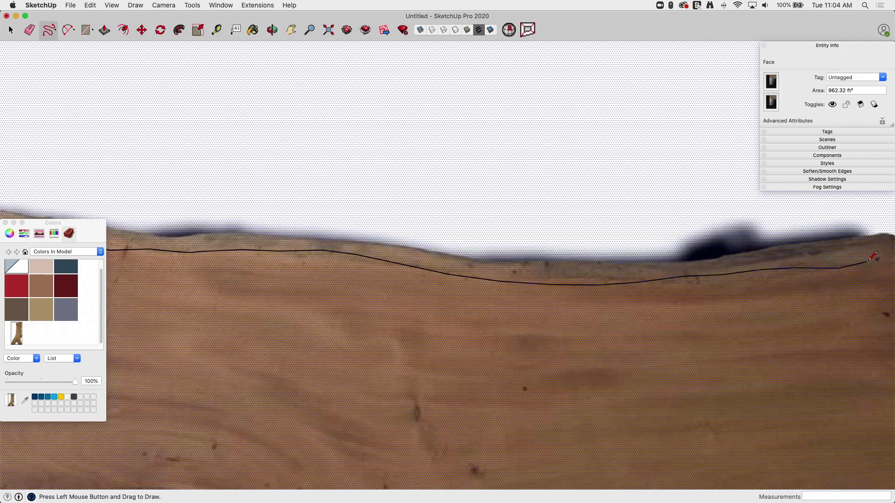
middle_click_drag(772, 257, 715, 254)
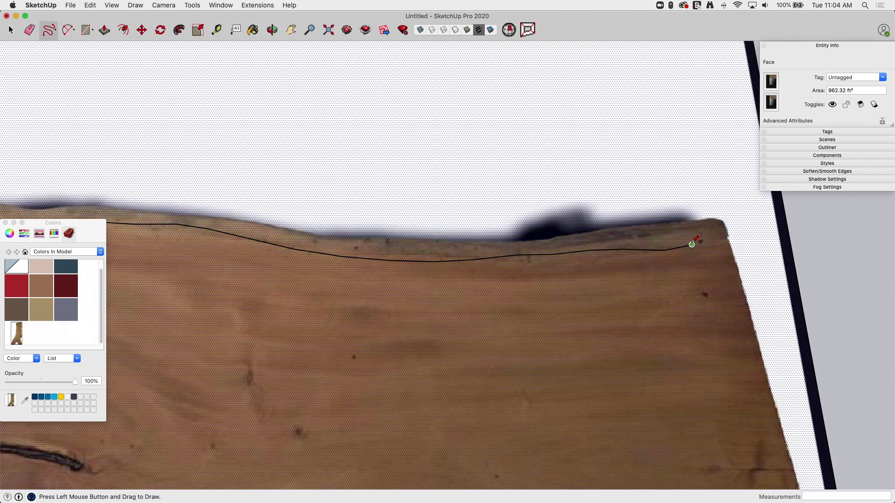
left_click_drag(694, 242, 726, 237)
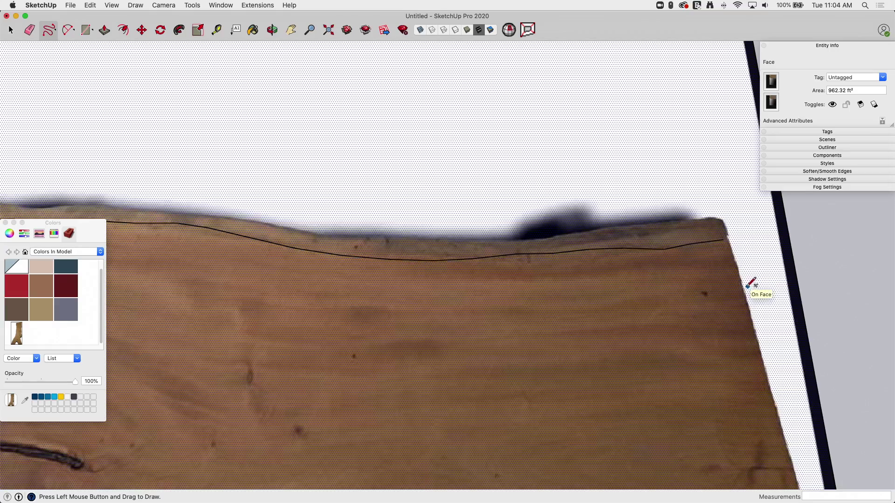
middle_click_drag(753, 286, 672, 223)
scroll(672, 224, "down", 5)
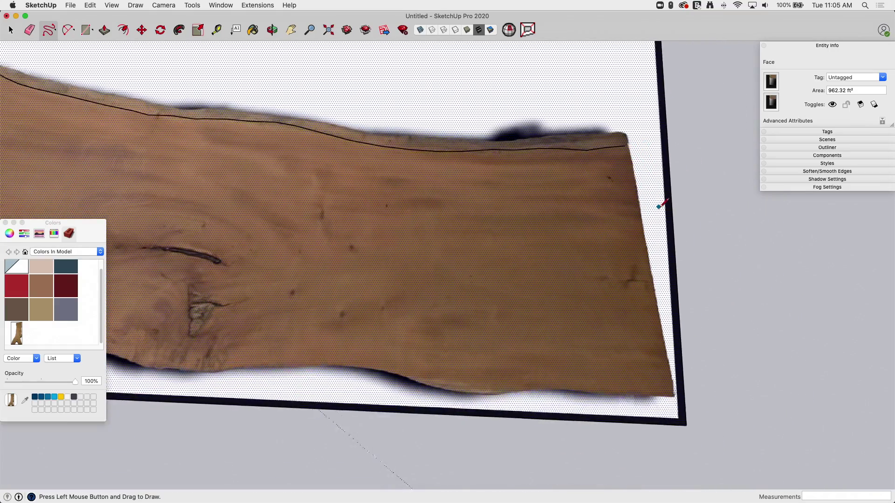
Step: Draw straight edges down the slab's squared ends, from the top-left corner to the bottom-left corner
left_click(54, 32)
left_click(61, 48)
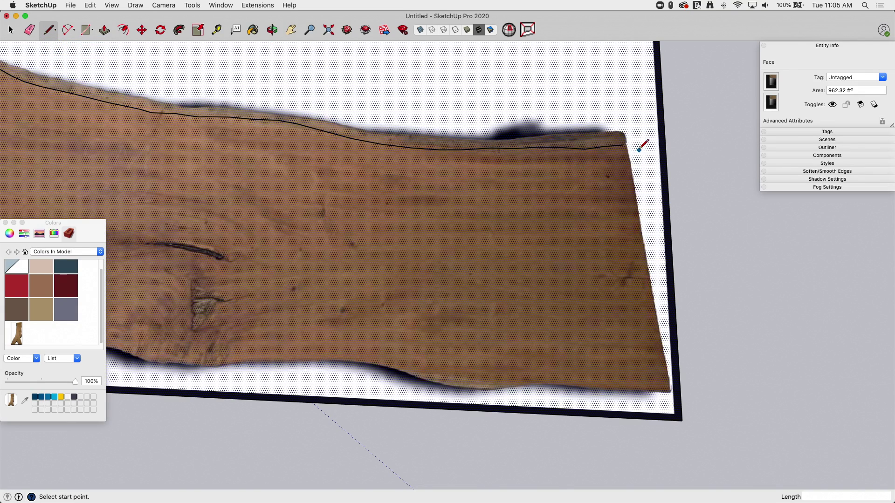
left_click(621, 143)
scroll(659, 343, "up", 5)
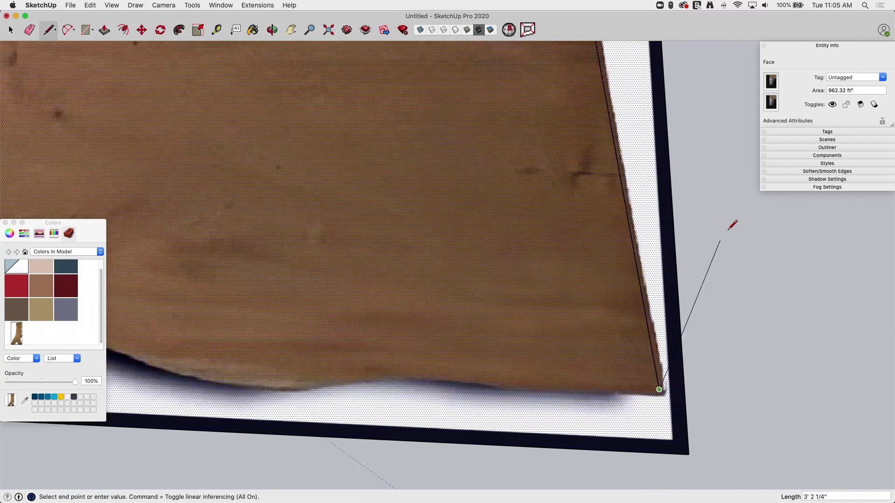
scroll(476, 165, "down", 5)
key("Escape")
scroll(413, 174, "up", 6)
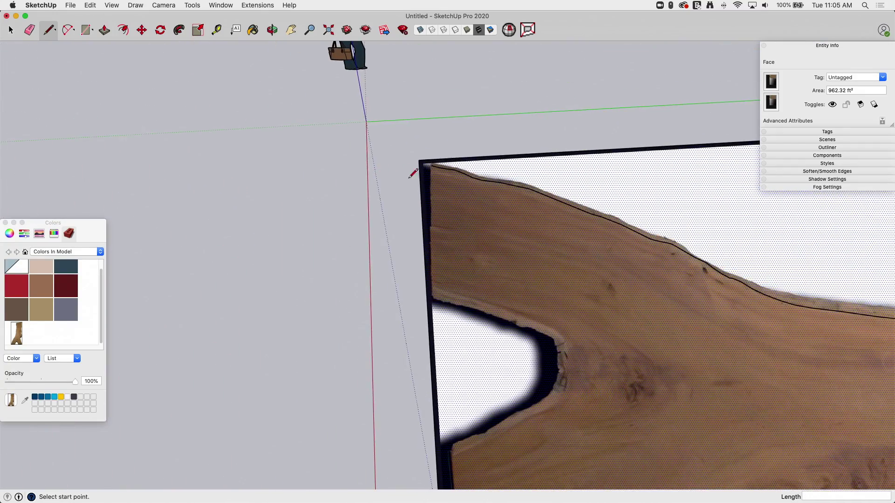
scroll(413, 174, "up", 5)
left_click(554, 61)
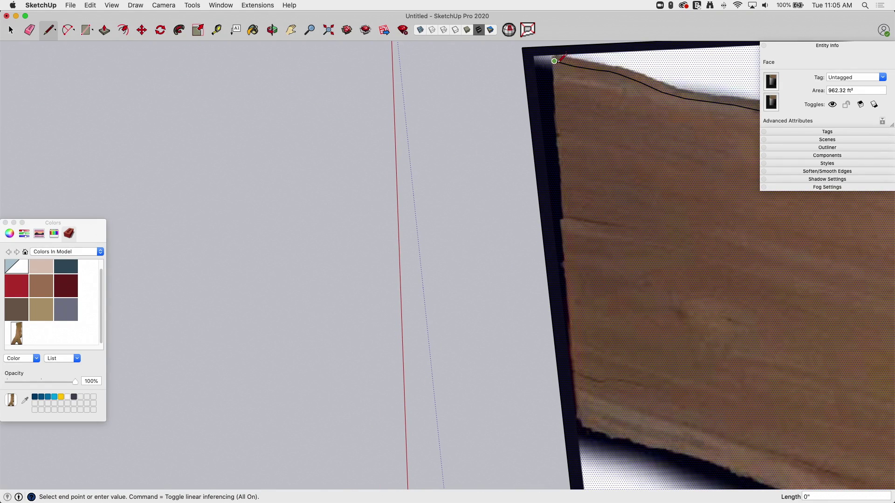
left_click(584, 413)
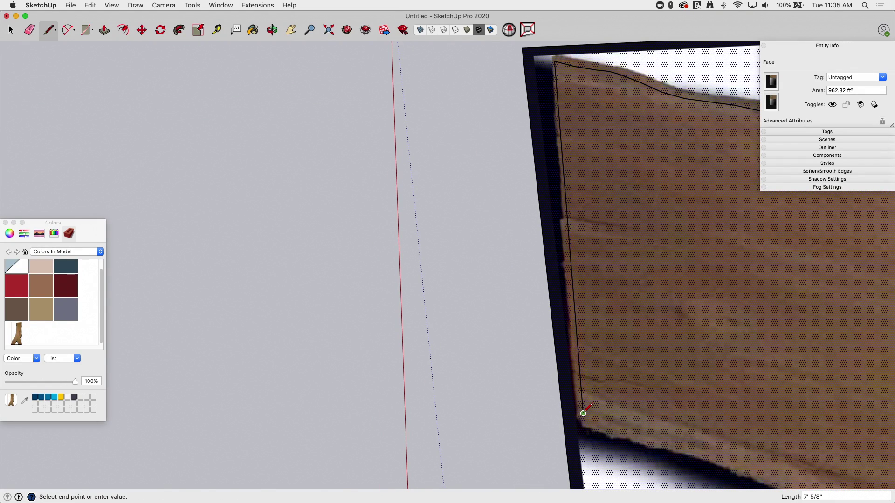
left_click(49, 30)
Step: Freehand-trace around the rounded notch in the slab's left end, starting from the edge's corner
left_click_drag(49, 30, 77, 60)
scroll(261, 168, "up", 5)
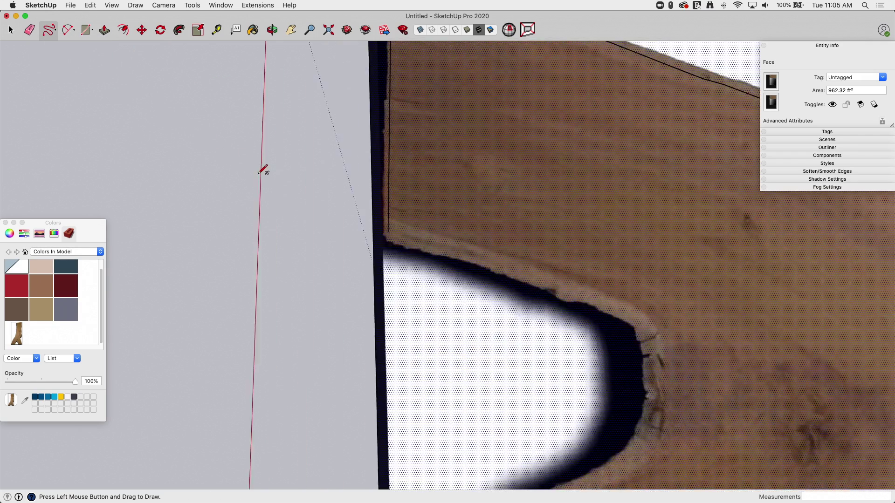
middle_click_drag(270, 171, 307, 190, "shift")
left_click_drag(282, 151, 338, 167)
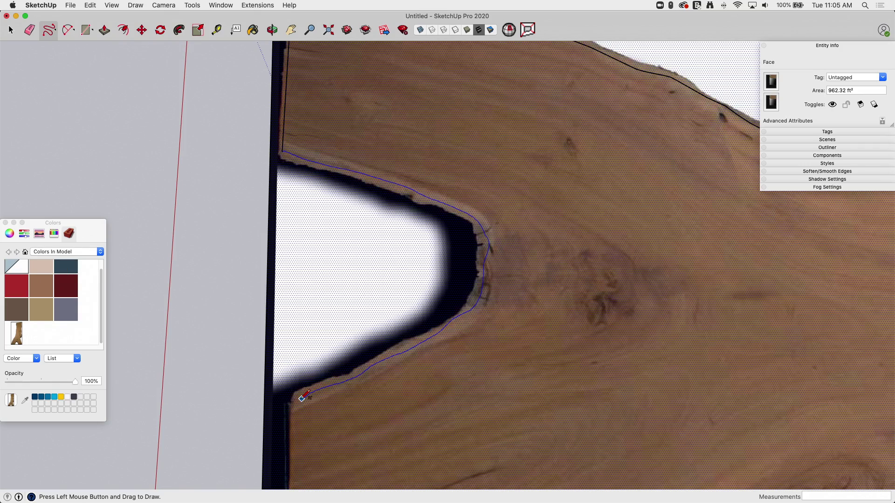
left_click_drag(296, 401, 292, 404)
scroll(343, 162, "up", 5)
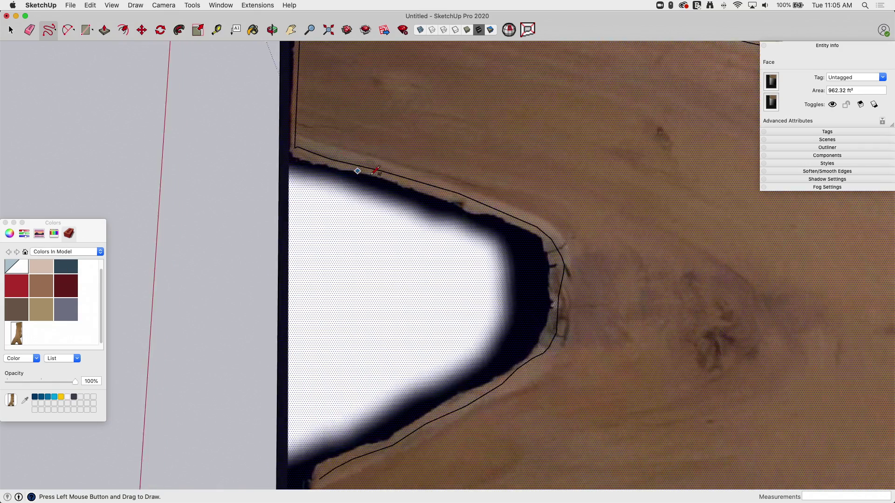
scroll(345, 181, "up", 5)
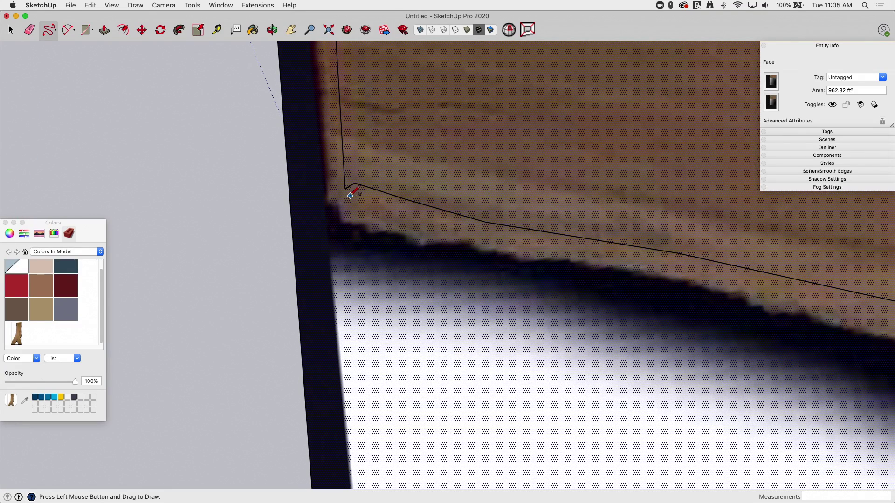
Step: Draw straight edges from below the notch down to the slab's bottom corner, erasing a stray line
key("l")
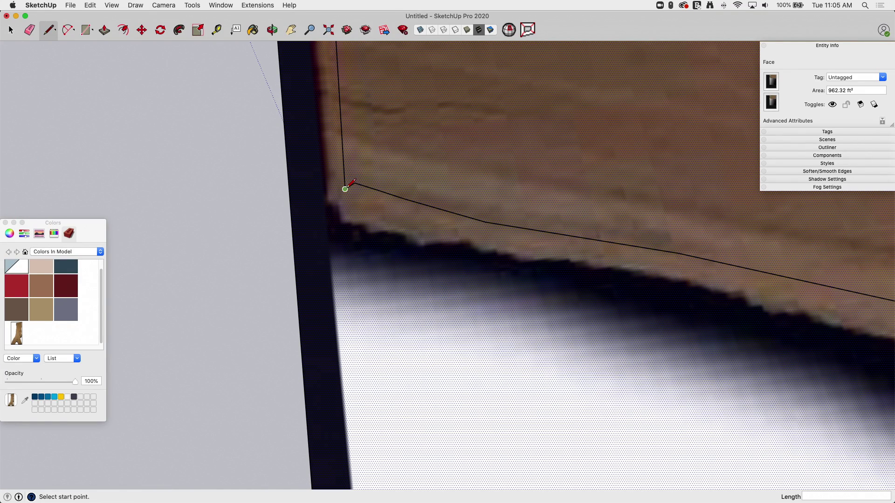
left_click(345, 188)
key("Escape")
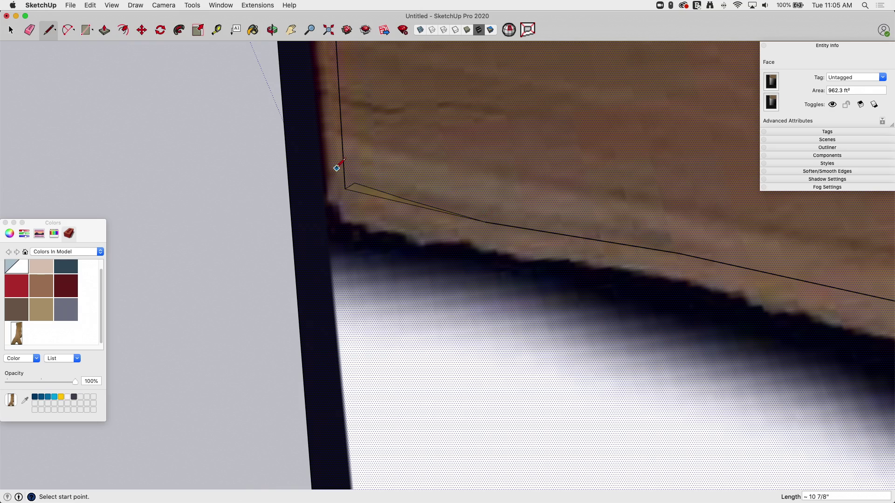
key("e")
scroll(432, 172, "down", 10)
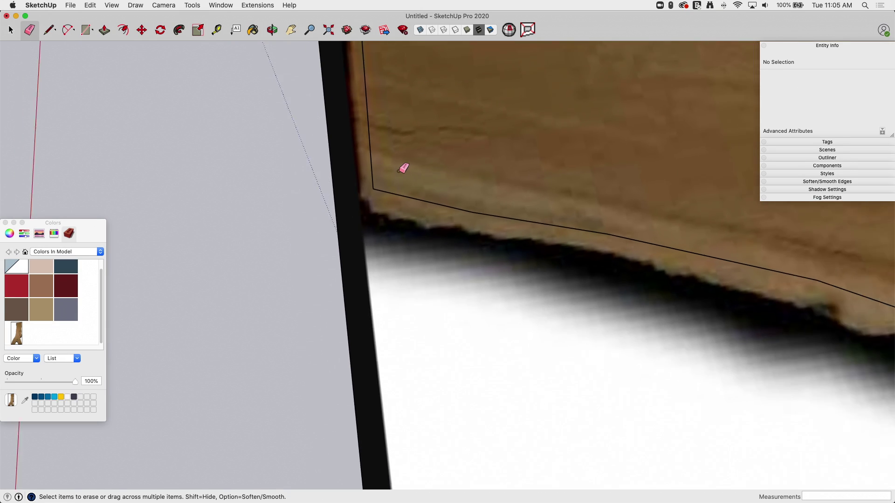
left_click(49, 30)
scroll(377, 216, "up", 3)
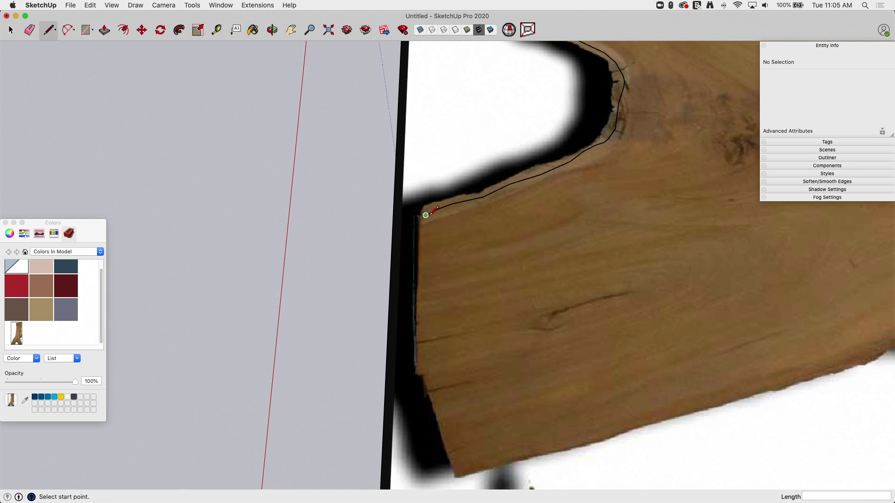
left_click(426, 215)
scroll(419, 368, "up", 2)
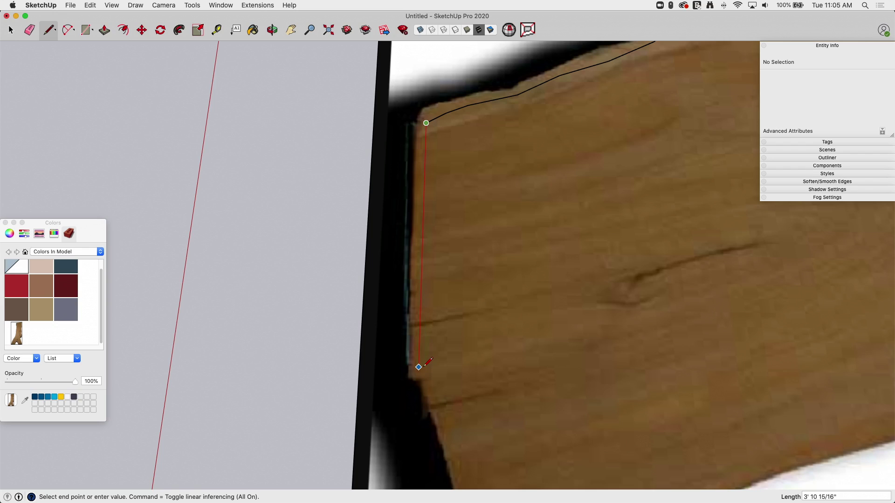
left_click(418, 367)
middle_click_drag(418, 367, 397, 250, "shift")
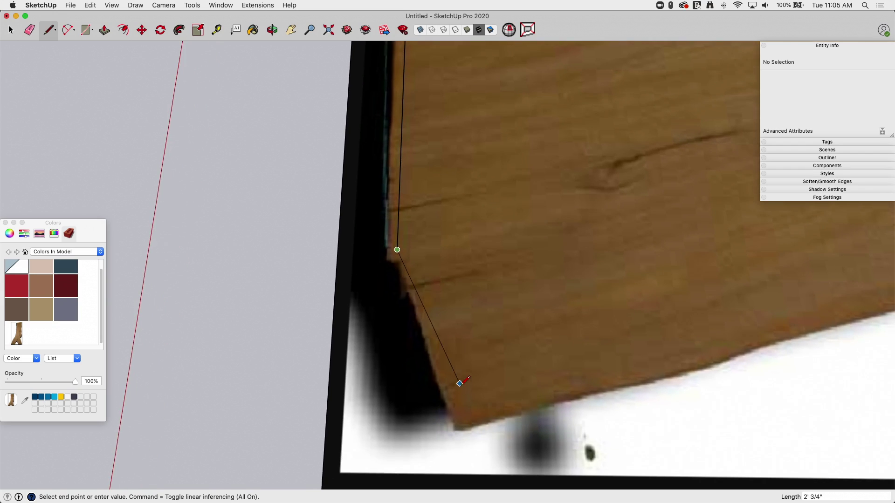
left_click(459, 421)
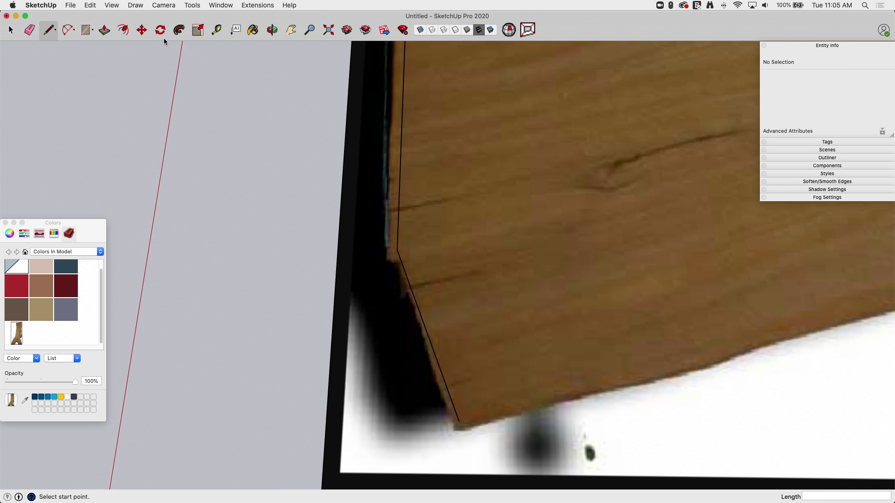
Step: Freehand-trace the bottom edge from the lower corner around the broken bark section
left_click(54, 35)
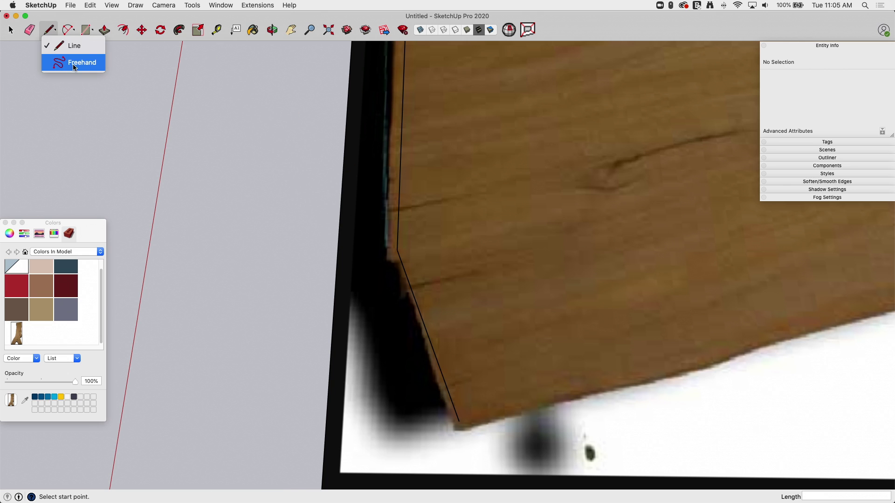
left_click(79, 61)
mouse_move(89, 94)
middle_mouse_down()
mouse_move(268, 381)
mouse_move(195, 346)
middle_mouse_up()
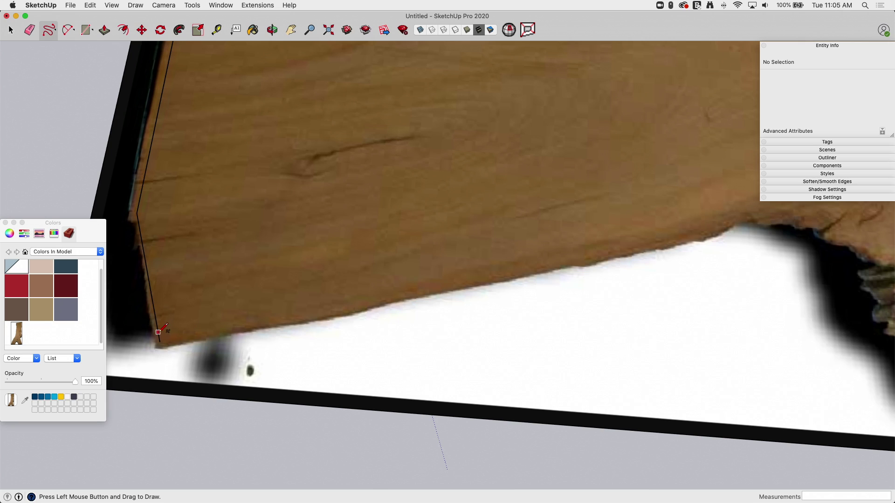
left_click_drag(160, 342, 176, 335)
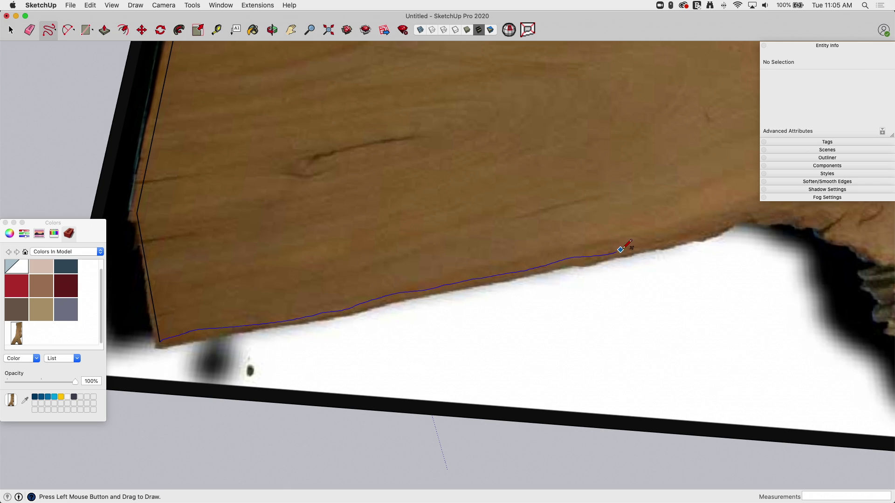
left_click_drag(698, 229, 699, 228)
scroll(480, 286, "up", 5)
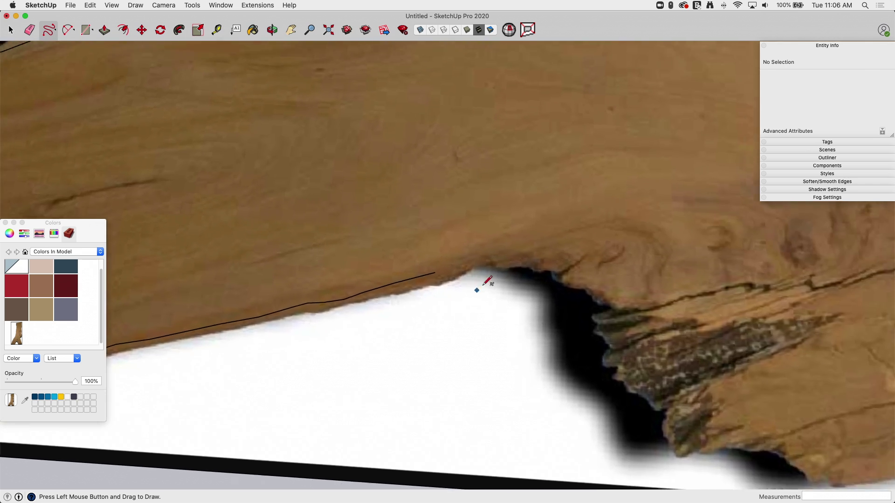
middle_click_drag(480, 285, 356, 289, "shift")
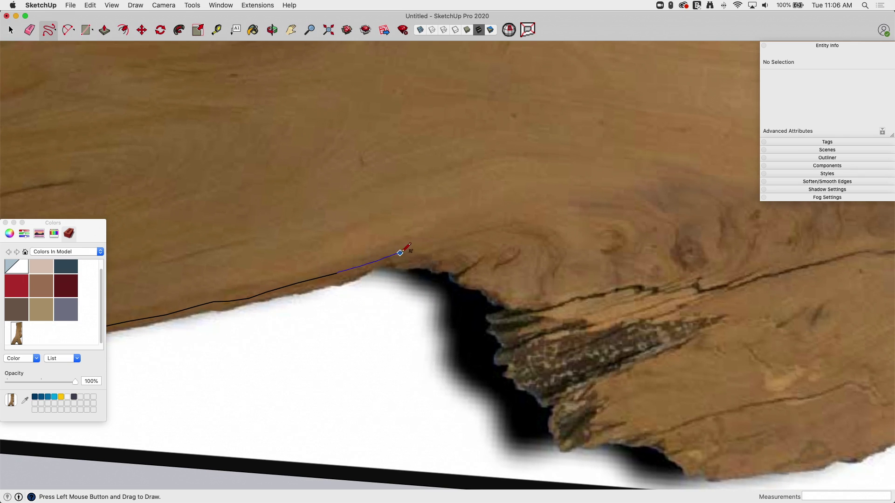
mouse_move(400, 253)
left_mouse_down()
mouse_move(457, 255)
mouse_move(495, 278)
left_mouse_up()
left_click_drag(547, 294, 587, 322)
left_click_drag(710, 465, 709, 466)
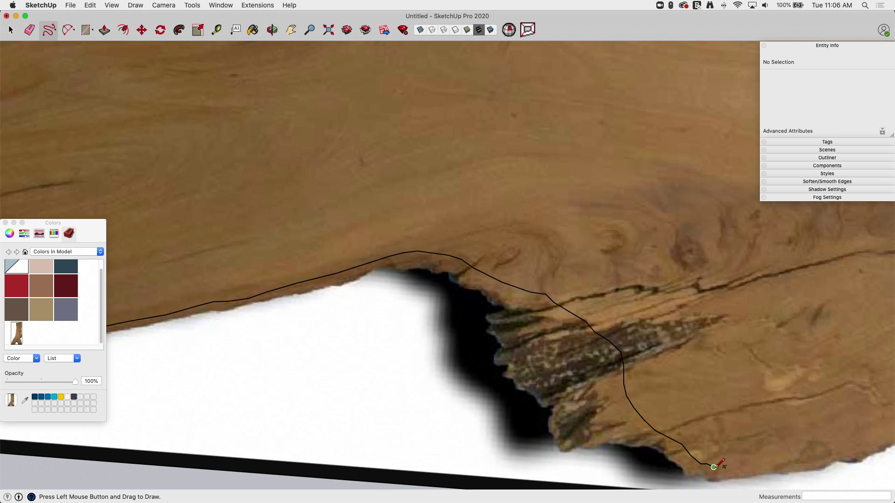
Step: Continue the bottom-edge trace rightward and close the outline at the slab's right corner
mouse_move(708, 465)
middle_mouse_down("shift")
mouse_move(669, 440)
mouse_move(367, 352)
middle_mouse_up("shift")
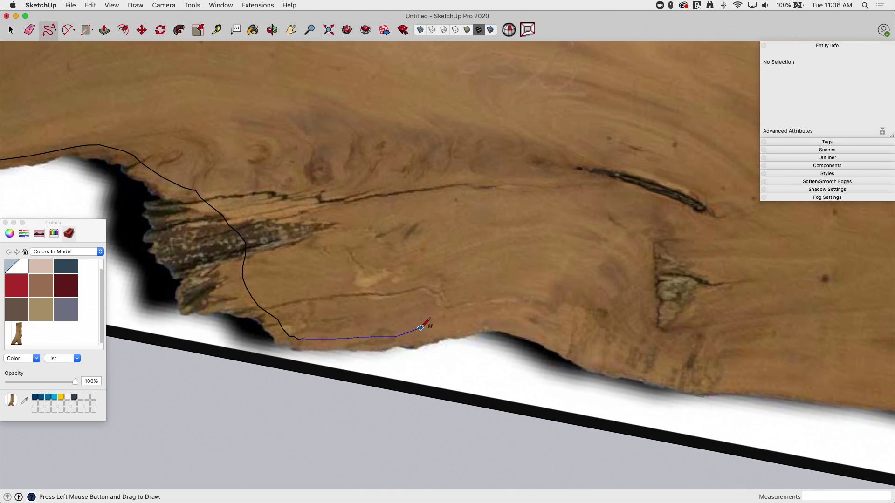
mouse_move(522, 329)
left_mouse_down()
mouse_move(643, 374)
mouse_move(839, 394)
left_mouse_up()
middle_click_drag(640, 339, 393, 234, "shift")
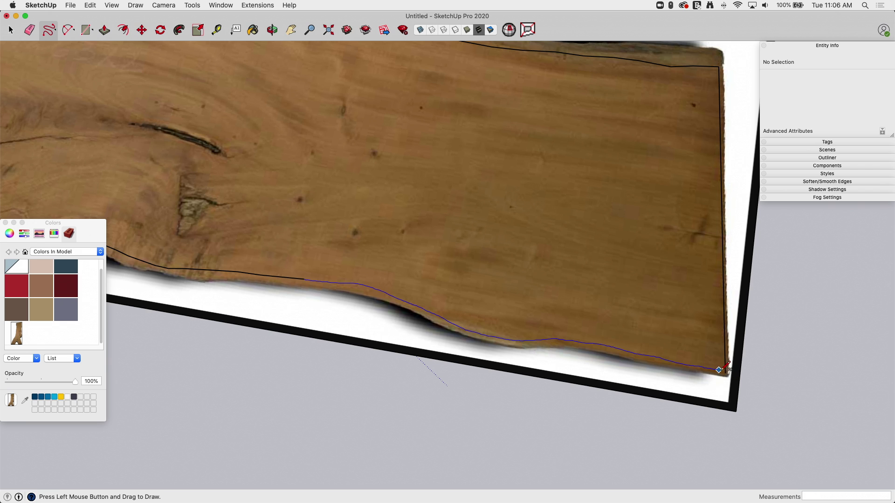
left_click_drag(726, 372, 725, 373)
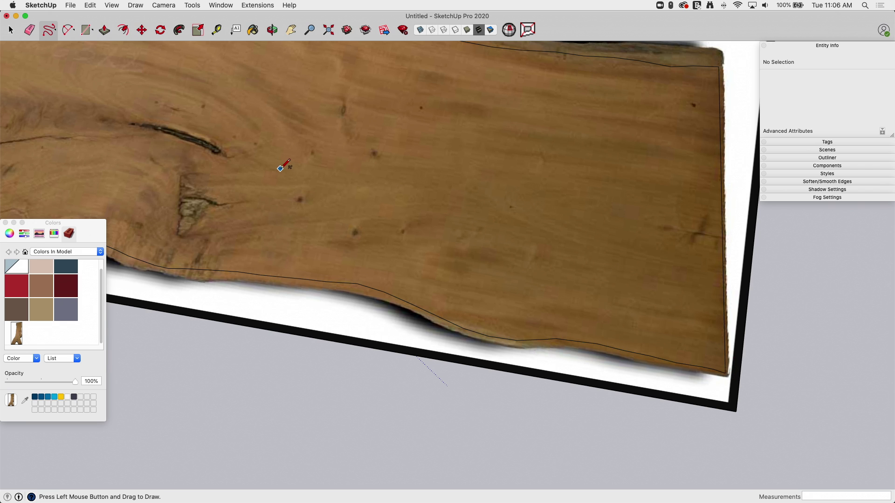
mouse_move(280, 168)
middle_mouse_down()
mouse_move(172, 156)
mouse_move(309, 413)
middle_mouse_up()
Step: Erase the photo rectangle's four border edges and its white background with the Eraser
key("e")
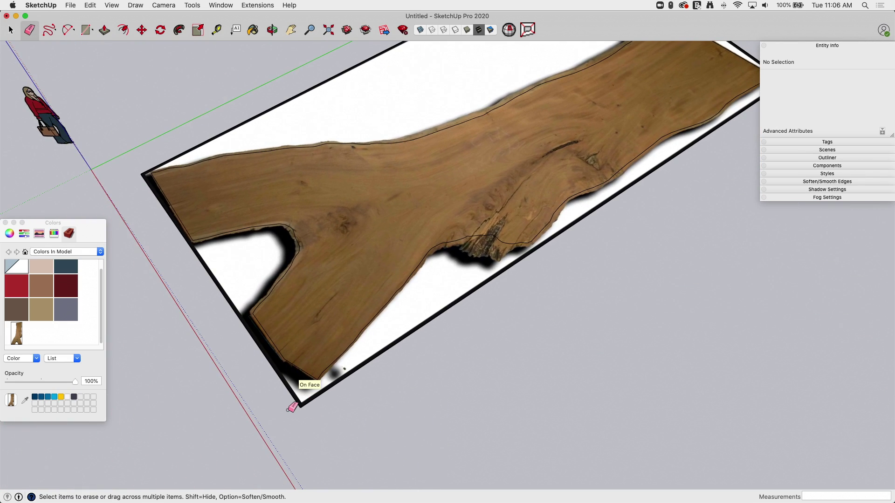
left_click_drag(289, 410, 322, 397)
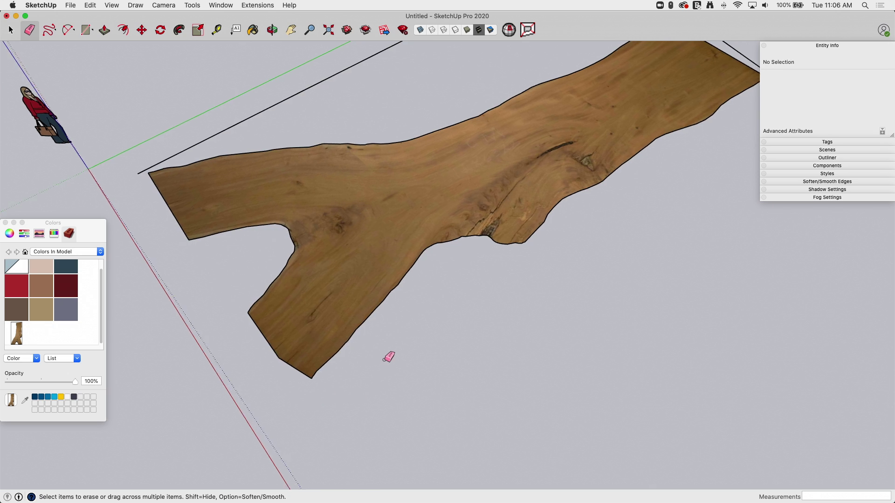
mouse_move(390, 358)
middle_mouse_down()
mouse_move(518, 154)
mouse_move(516, 122)
middle_mouse_up()
left_click_drag(515, 122, 530, 147)
mouse_move(529, 147)
middle_mouse_down()
mouse_move(443, 225)
mouse_move(373, 374)
mouse_move(461, 357)
mouse_move(450, 272)
mouse_move(475, 302)
mouse_move(486, 300)
mouse_move(456, 212)
mouse_move(382, 314)
mouse_move(295, 291)
mouse_move(352, 279)
mouse_move(474, 281)
mouse_move(451, 274)
mouse_move(424, 233)
middle_mouse_up()
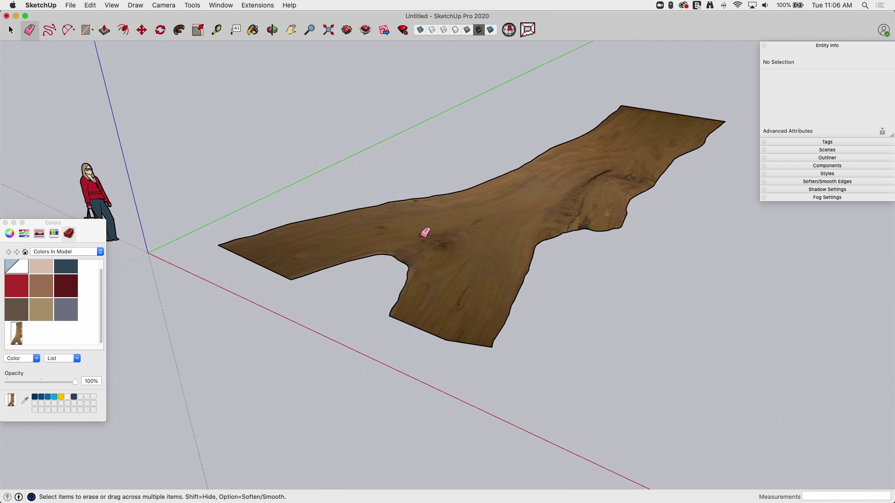
Step: Push/pull the slab face upward to give it a thickness
key("p")
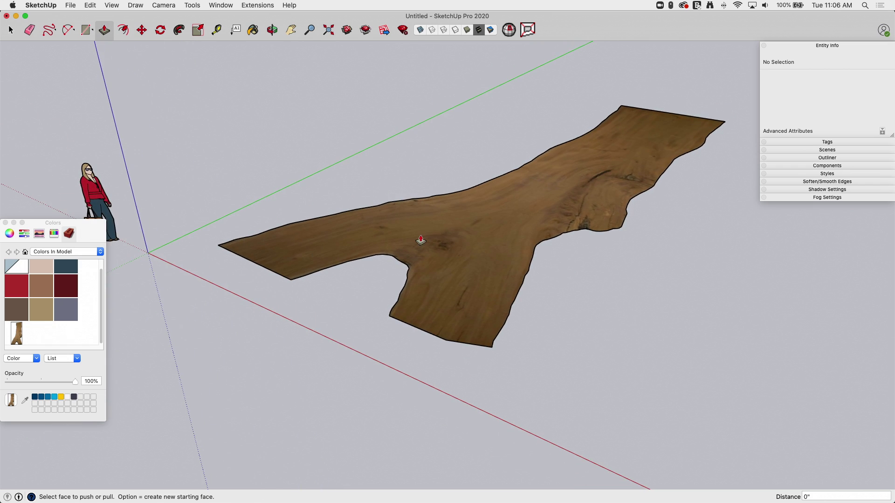
left_click(392, 246)
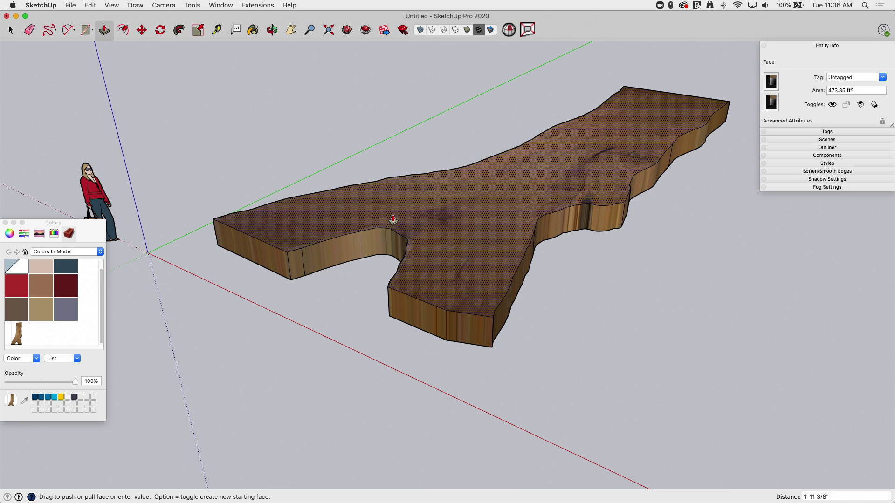
middle_click_drag(393, 219, 468, 280)
left_click(468, 280)
scroll(419, 256, "up", 6)
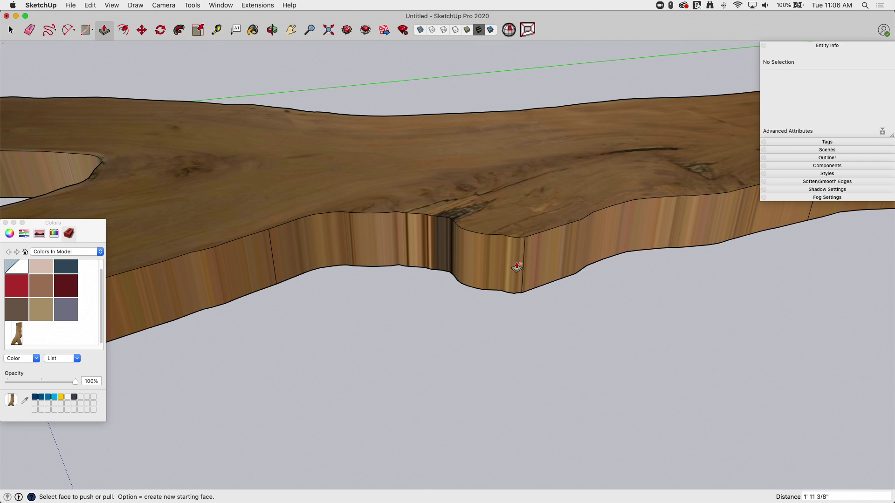
scroll(517, 267, "down", 5)
scroll(503, 248, "down", 5)
Step: Undo the extrusion, leaving a flat 473.35 ft² slab face seen from above
middle_click_drag(622, 201, 414, 210)
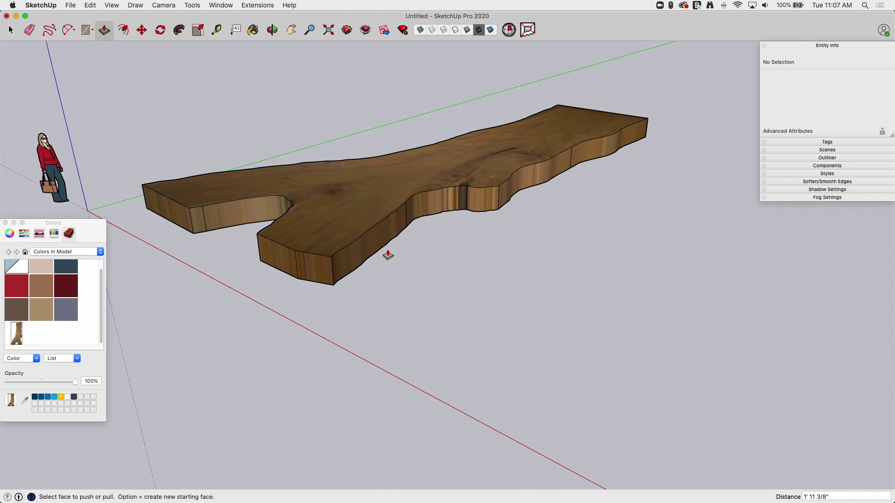
middle_click_drag(388, 255, 403, 226)
key("super+z")
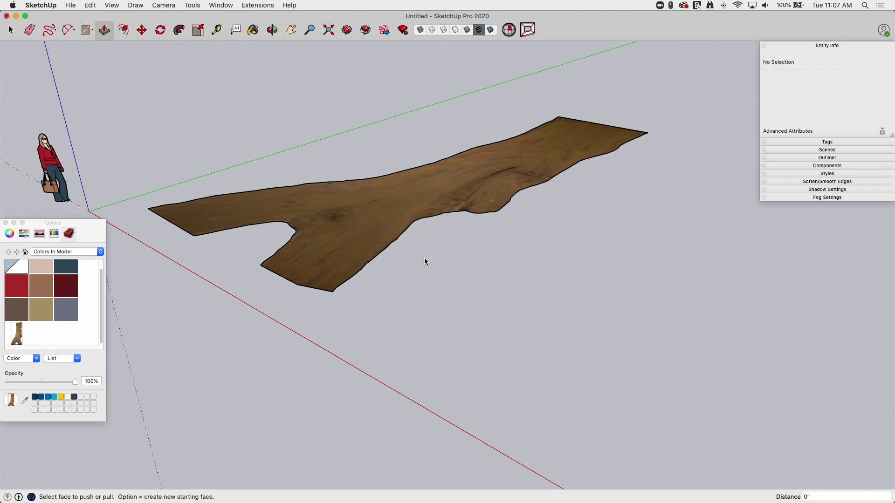
middle_click_drag(425, 261, 274, 257)
Step: Weld the slab's lower outline edges and the notch edges into continuous curves
key("space")
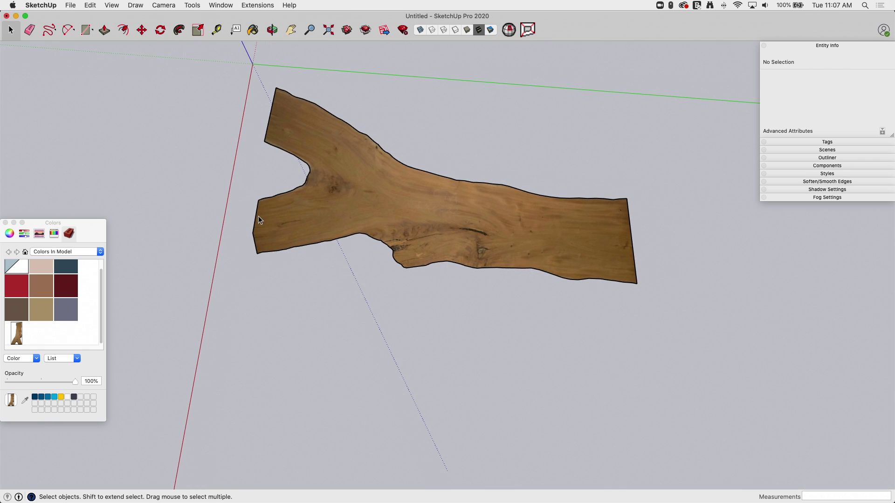
left_click(312, 244)
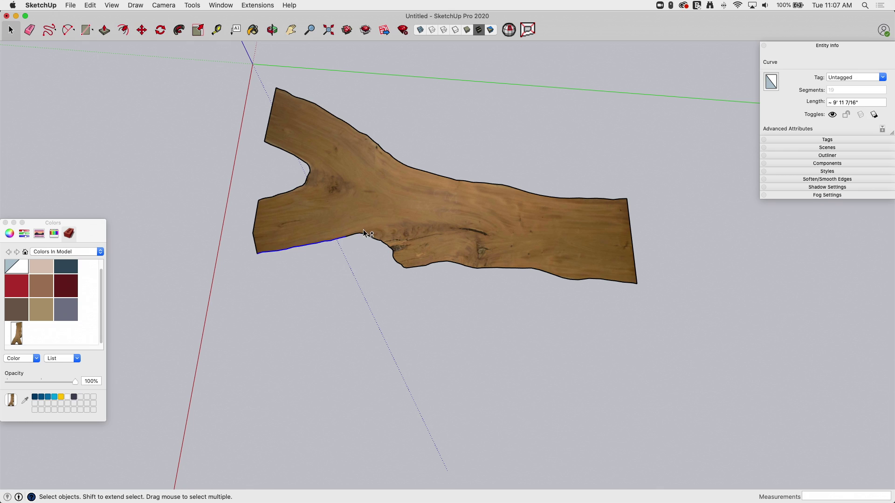
left_click(365, 239, "shift")
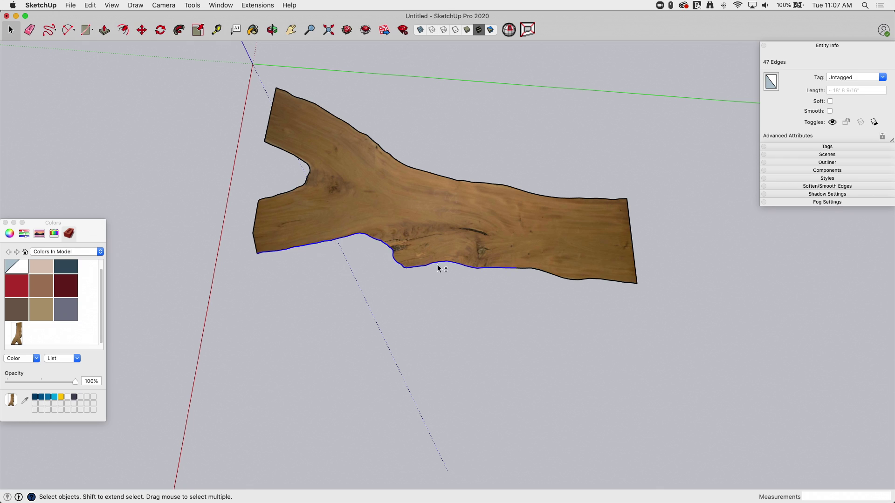
right_click(549, 278)
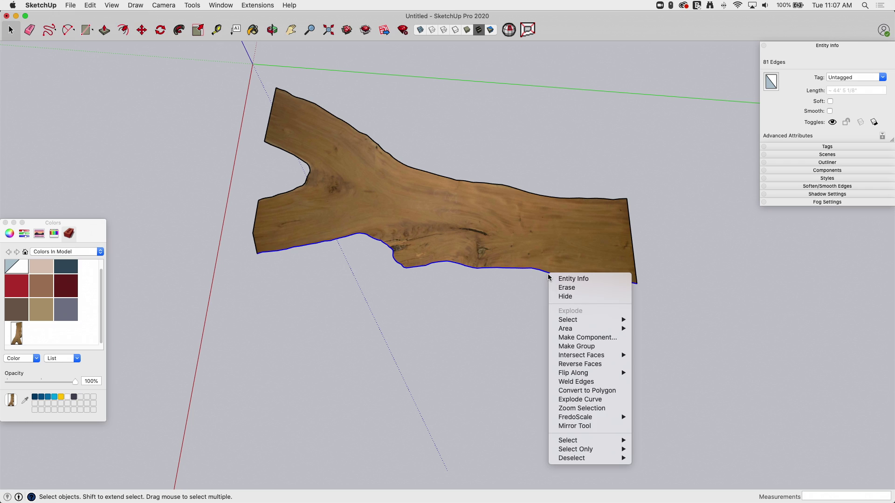
left_click(592, 382)
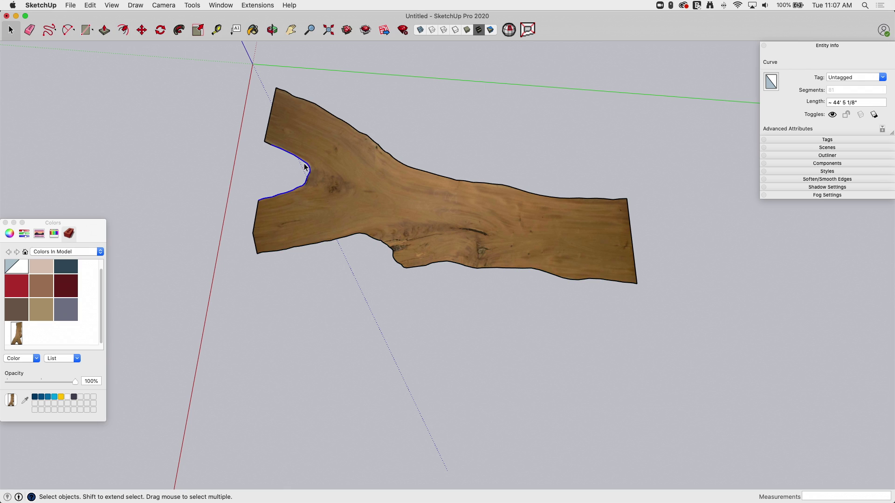
scroll(260, 149, "up", 3)
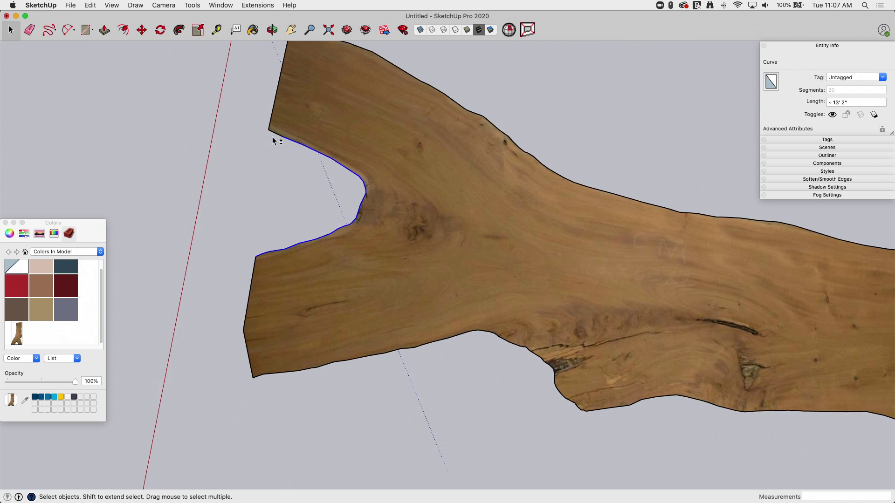
left_click(276, 135, "shift")
right_click(276, 135)
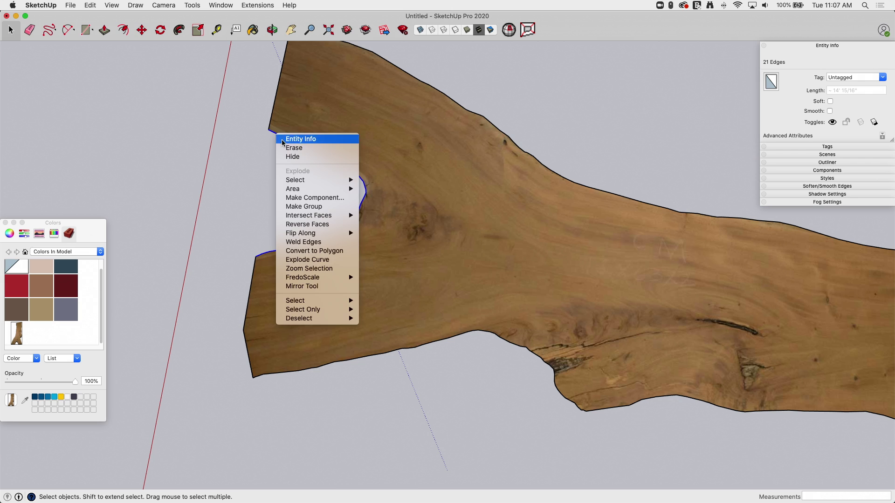
left_click(315, 247)
scroll(416, 159, "down", 5)
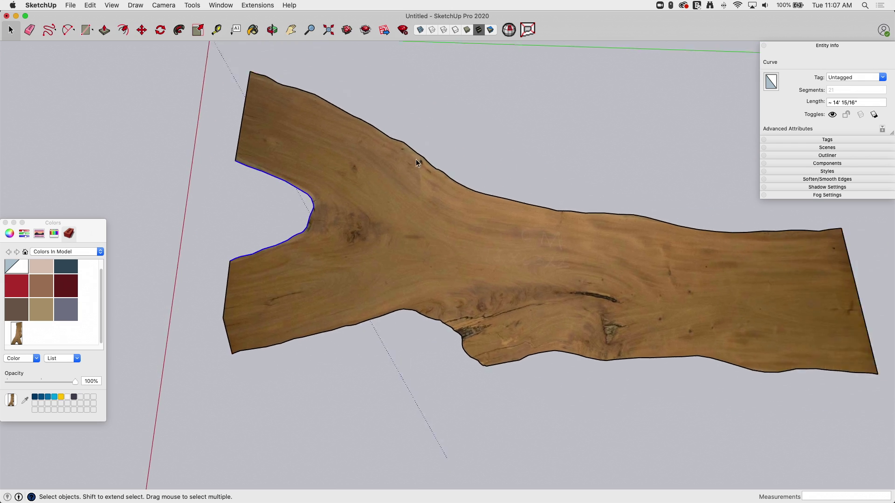
Step: Select all the top outline edges and weld them into one curve
middle_click_drag(207, 178, 200, 137)
left_click_drag(234, 142, 681, 246)
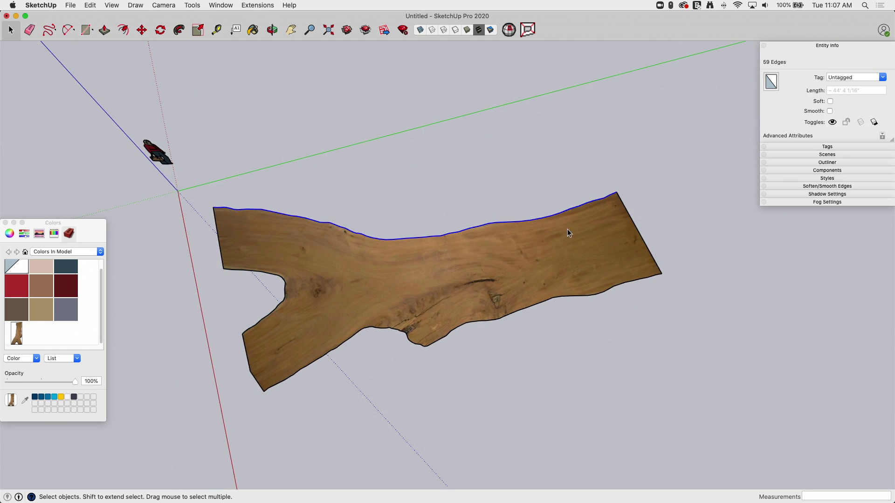
right_click(361, 236)
left_click(401, 338)
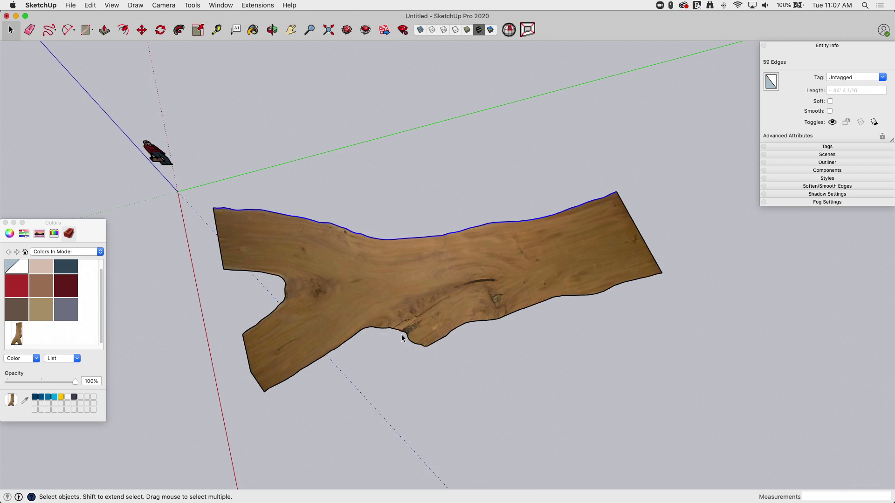
Step: Push/pull the slab face up to 2' 7 3/8" thick
middle_click_drag(401, 334, 442, 312)
key("p")
left_click(391, 230)
left_click(388, 220)
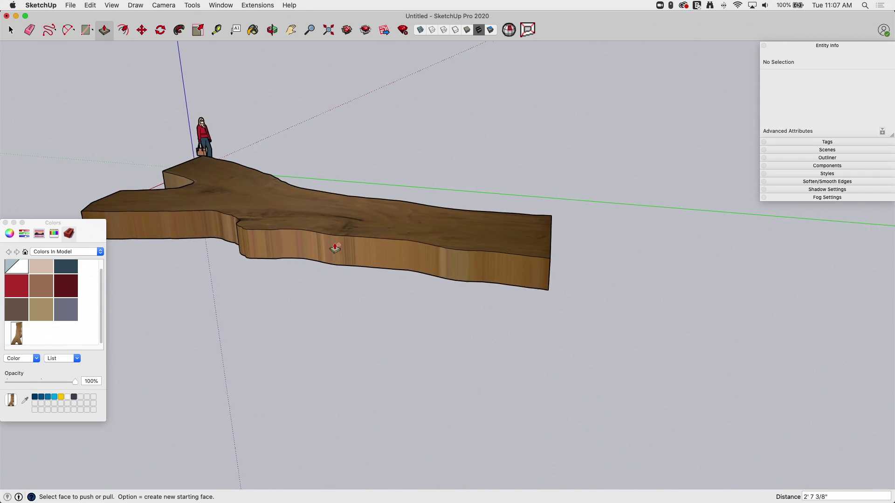
middle_click_drag(335, 248, 248, 245)
middle_click_drag(365, 258, 173, 95)
Step: Import the Desktop image 'Screen Shot 2020-10-20 at 10.51.43 AM' and place it beside the slab
left_click(66, 6)
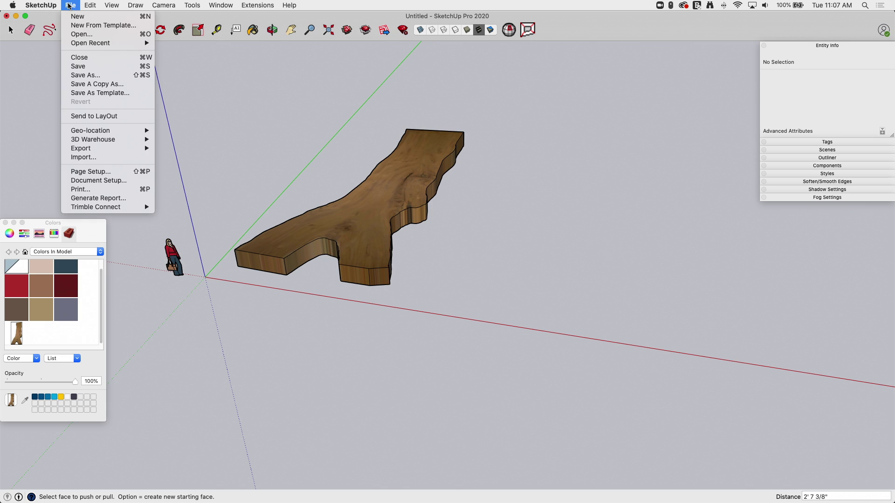
left_click(78, 158)
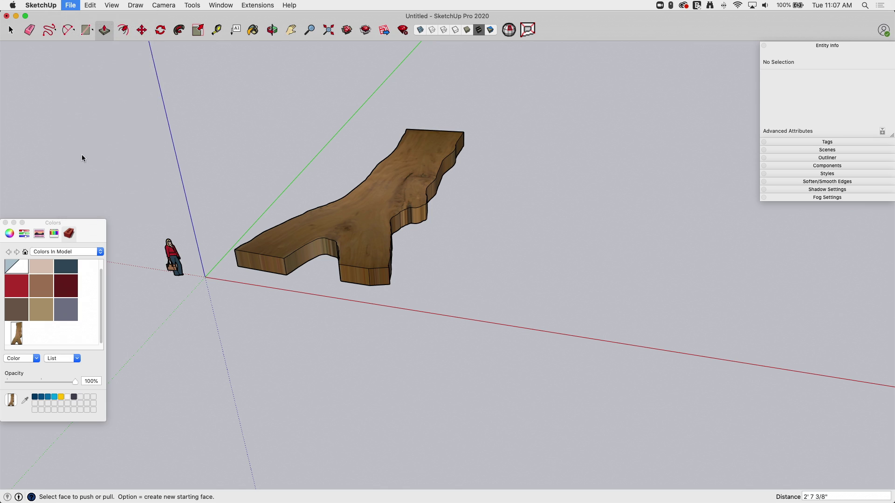
left_click(291, 103)
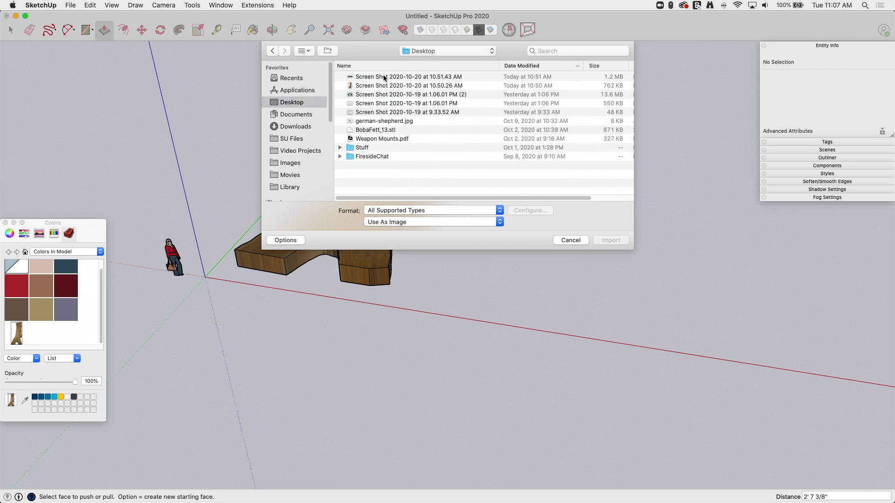
left_click(365, 77)
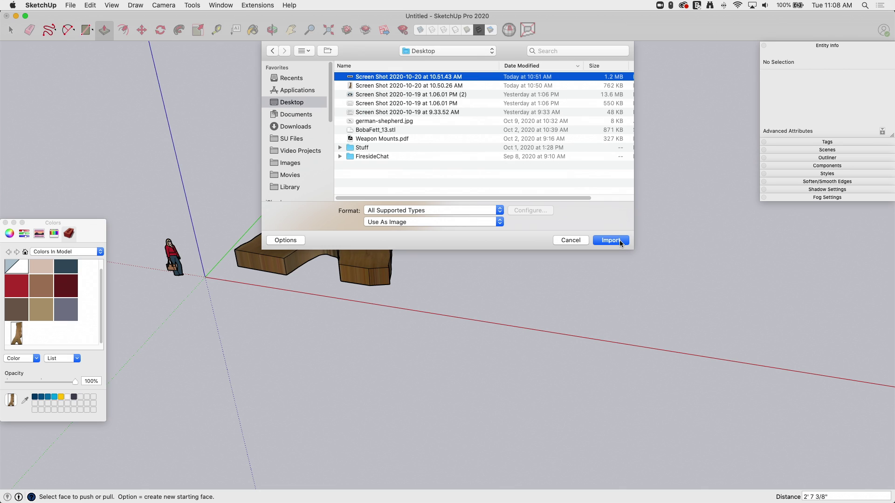
left_click(619, 241)
left_click(525, 240)
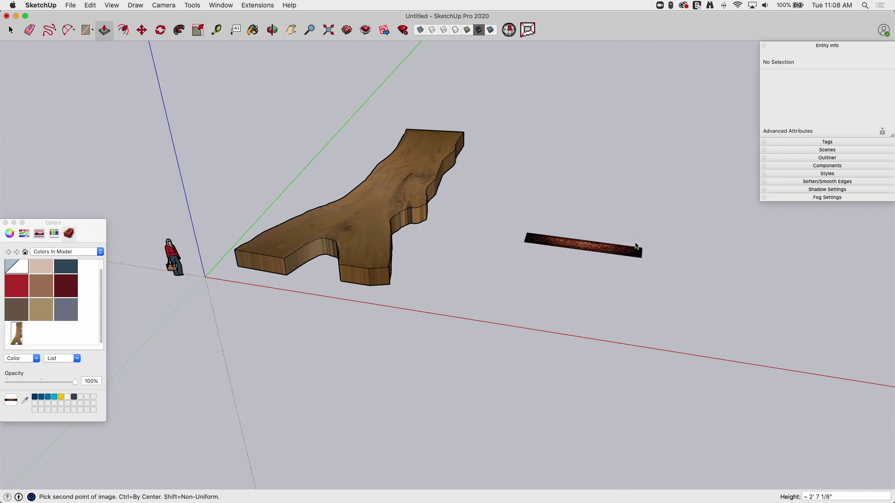
left_click(774, 246)
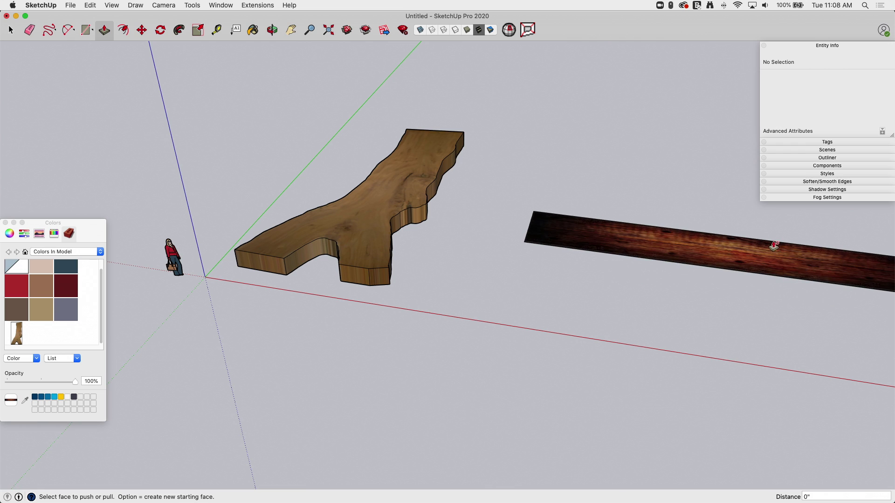
Step: Explode the imported board image into editable geometry
key("super+2")
key("space")
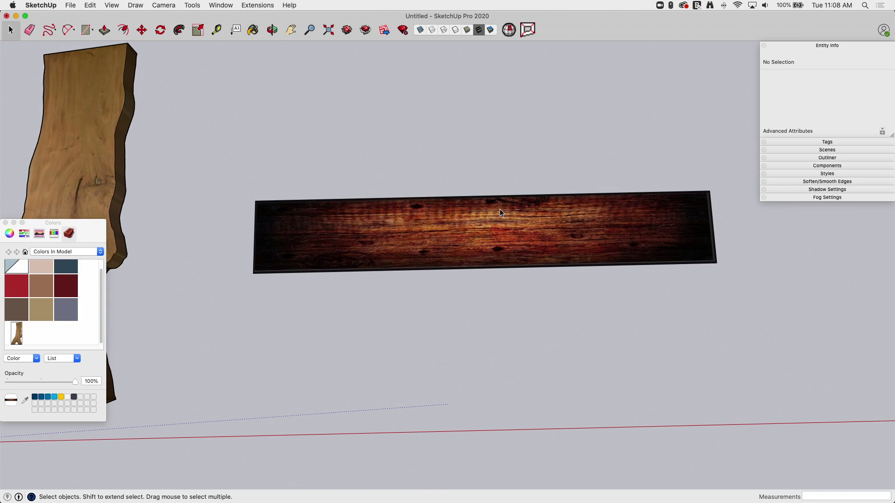
middle_click_drag(520, 229, 415, 216)
scroll(304, 245, "up", 5)
scroll(220, 242, "up", 6)
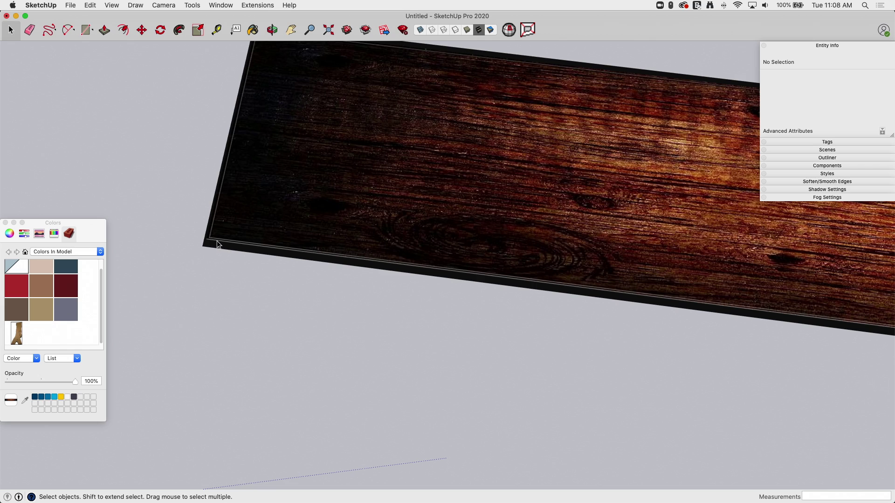
scroll(216, 245, "up", 2)
scroll(228, 254, "down", 6)
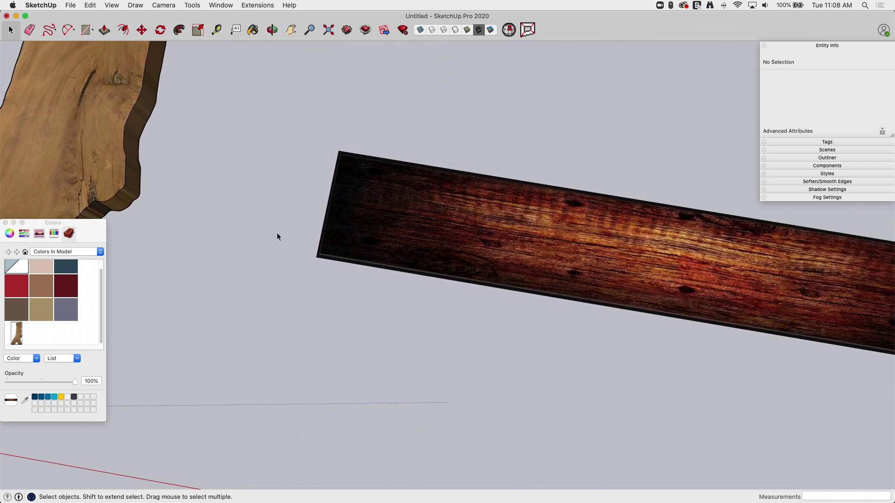
middle_click_drag(277, 237, 379, 194)
right_click(379, 194)
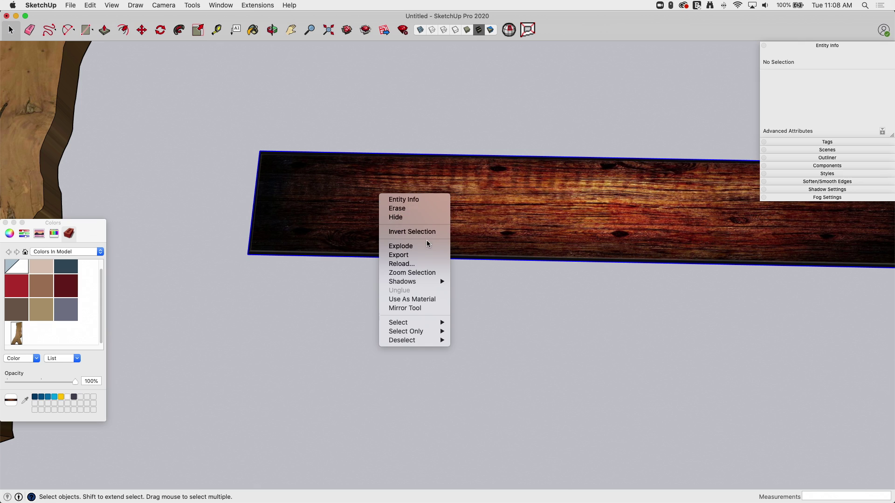
left_click(426, 251)
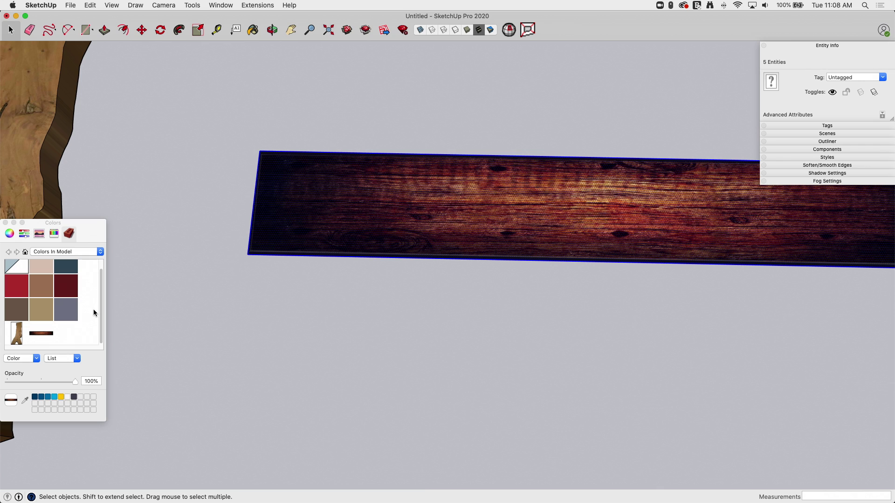
Step: Draw a rectangle over the board and erase its extra outline edge
scroll(273, 270, "up", 3)
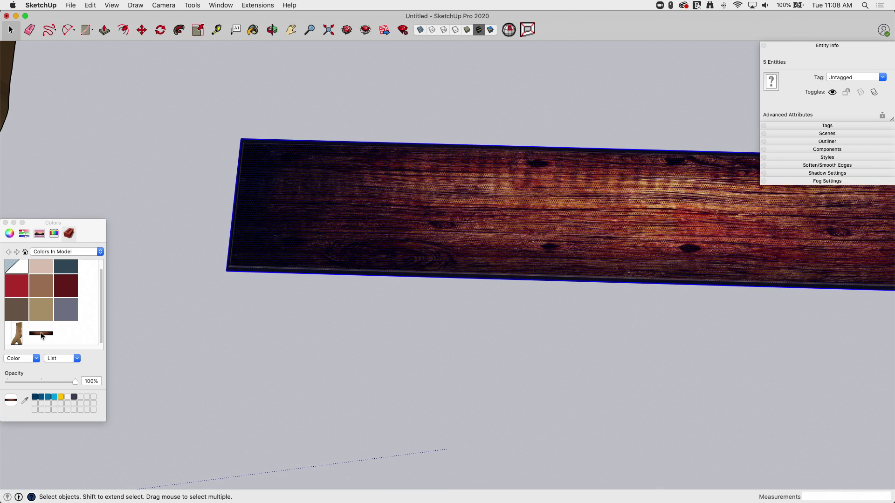
left_click(86, 30)
scroll(224, 136, "up", 4)
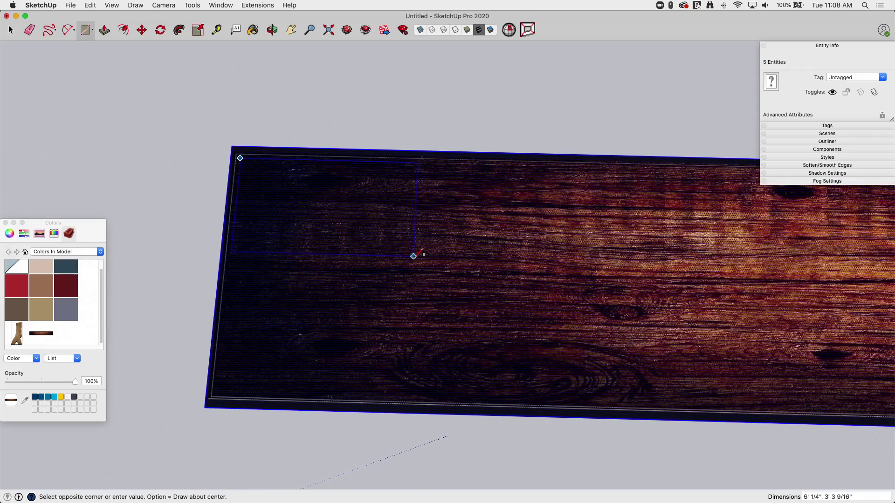
middle_click_drag(413, 255, 501, 262)
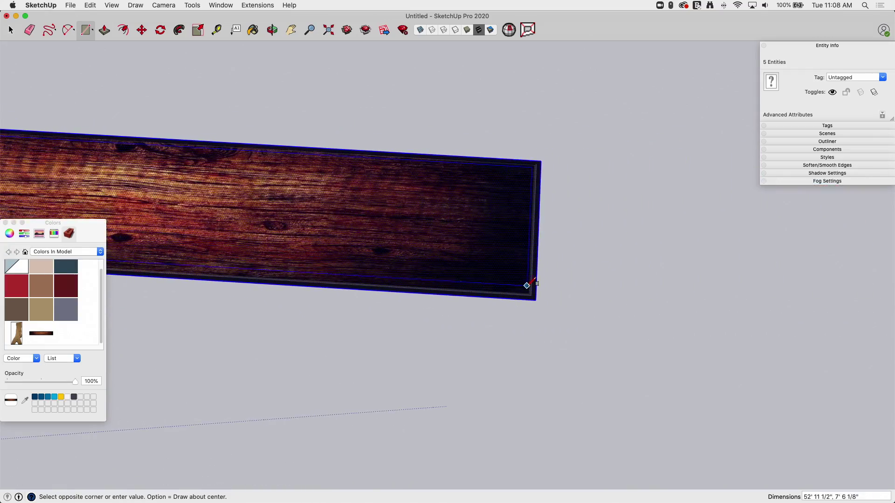
left_click(526, 290)
key("e")
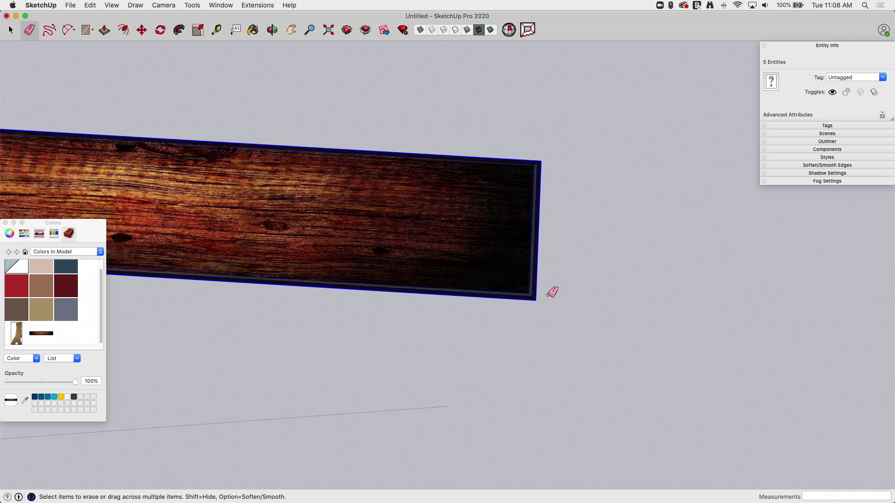
mouse_move(530, 319)
middle_mouse_down()
mouse_move(405, 215)
mouse_move(217, 158)
mouse_move(289, 160)
mouse_move(325, 199)
middle_mouse_up()
left_click(246, 160)
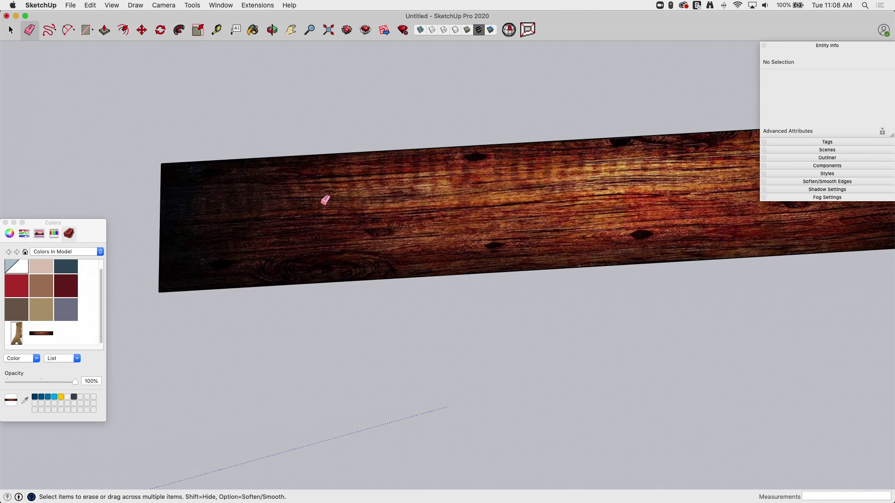
Step: Make the board face's texture unique, then delete the original board material, replacing it with default
right_click(321, 206)
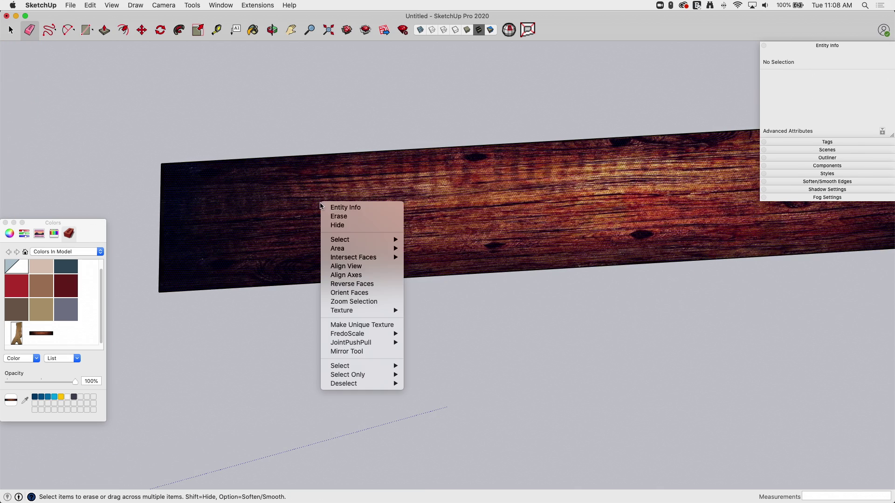
left_click(368, 325)
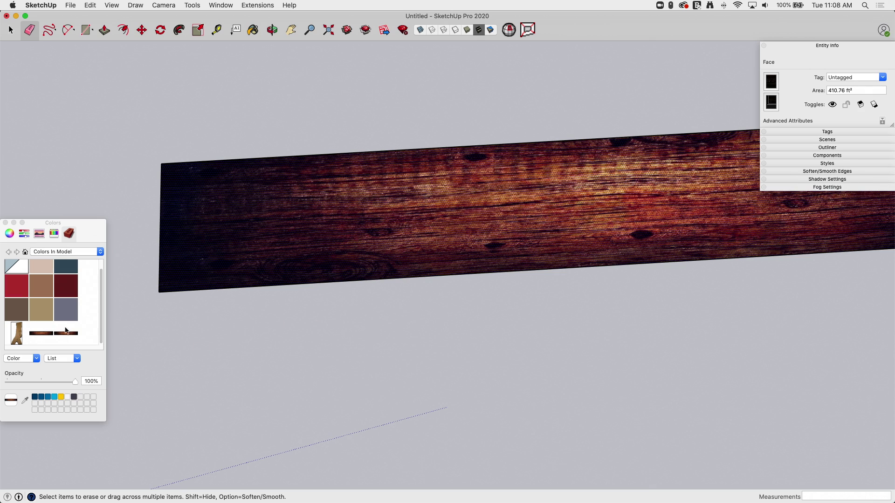
right_click(38, 335)
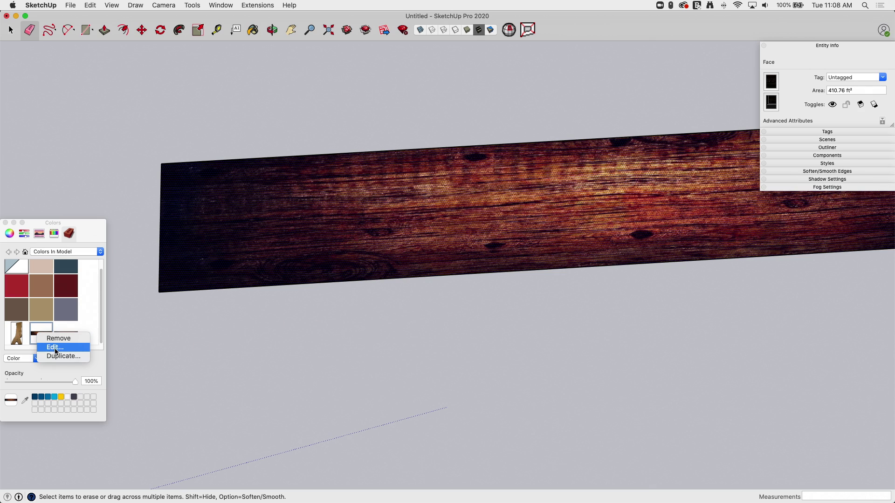
left_click(57, 339)
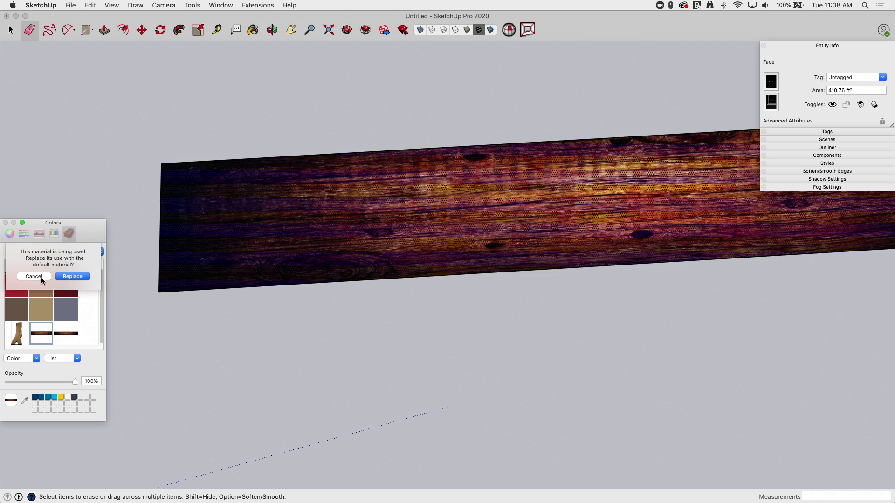
left_click(72, 277)
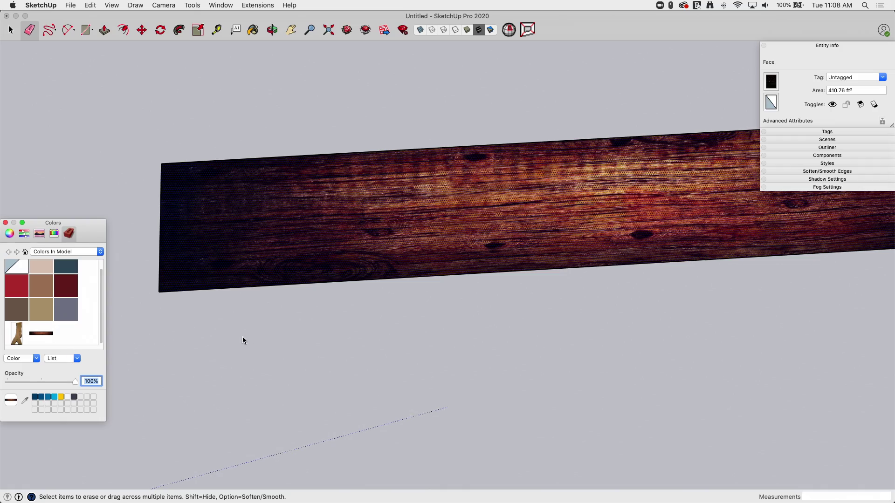
middle_click_drag(242, 341, 400, 287)
Step: Set the plank face's wood texture to Projected
right_click(401, 290)
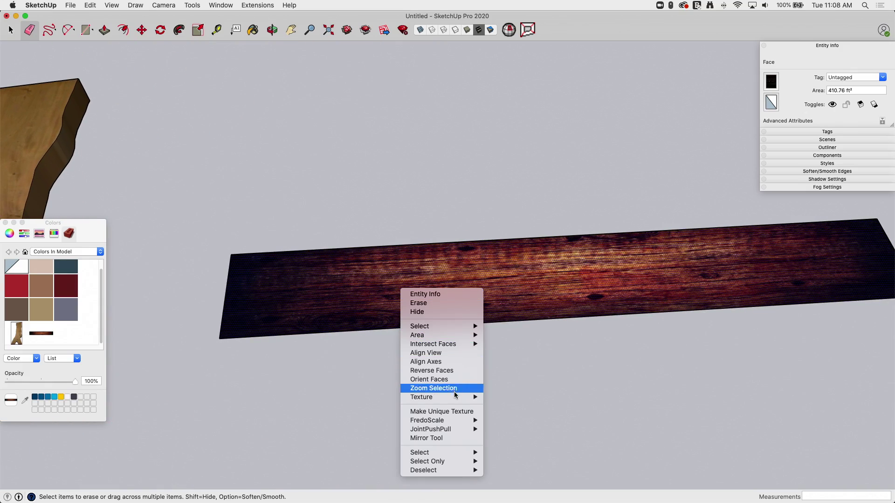
mouse_move(453, 397)
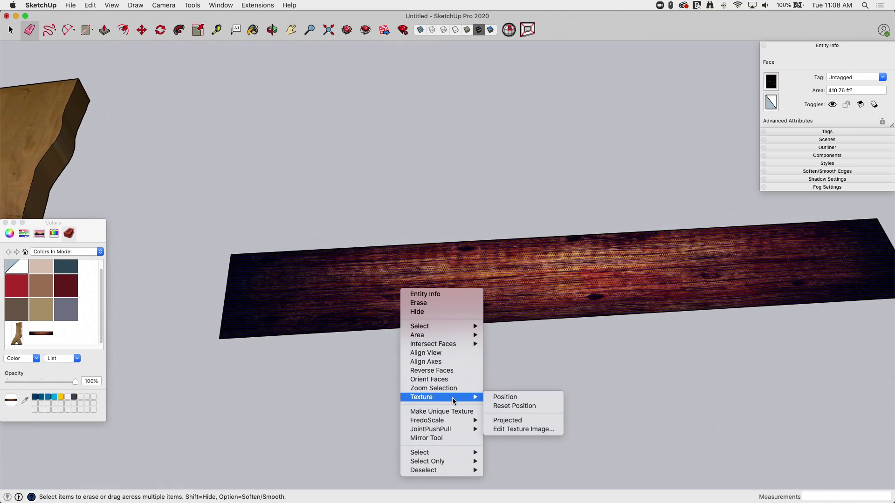
left_click(513, 420)
middle_click_drag(515, 420, 202, 214)
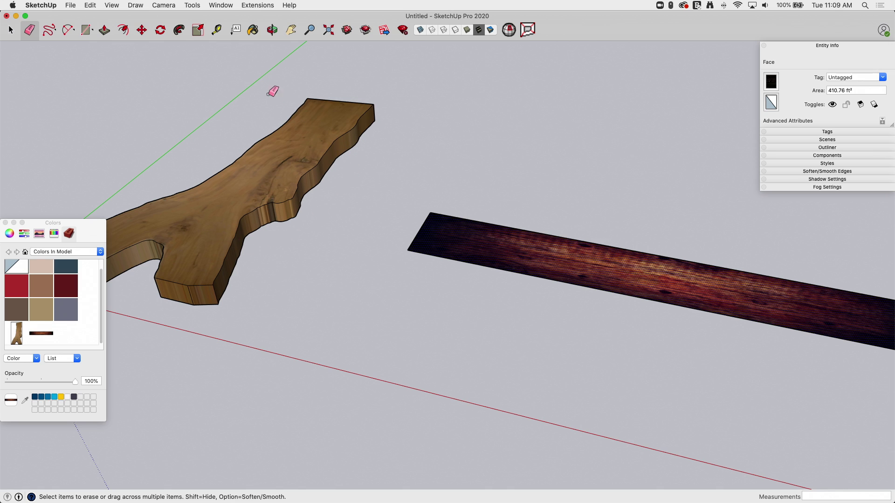
Step: Paint the slab's side, inner curved, long front and end faces with the dark wood
left_click(251, 31)
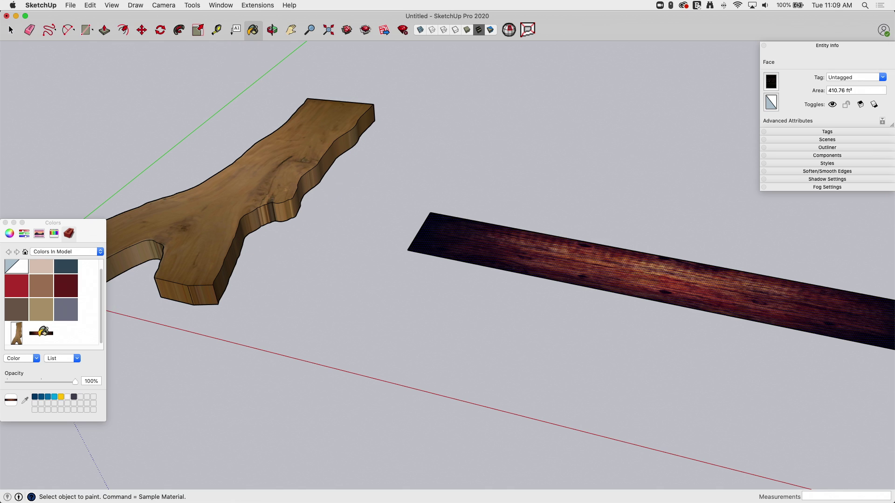
mouse_move(49, 330)
middle_mouse_down()
mouse_move(236, 247)
mouse_move(352, 233)
mouse_move(317, 264)
mouse_move(262, 285)
mouse_move(290, 274)
mouse_move(303, 319)
mouse_move(296, 279)
mouse_move(376, 305)
middle_mouse_up()
left_click(351, 234)
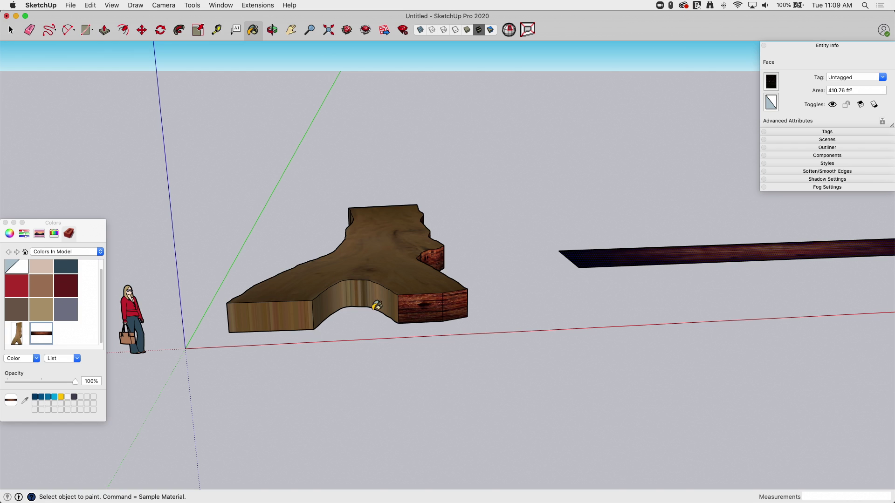
left_click(370, 291)
mouse_move(287, 317)
middle_mouse_down()
mouse_move(475, 295)
mouse_move(536, 344)
mouse_move(486, 320)
mouse_move(446, 393)
mouse_move(488, 280)
middle_mouse_up()
left_click(475, 294)
left_click(461, 335)
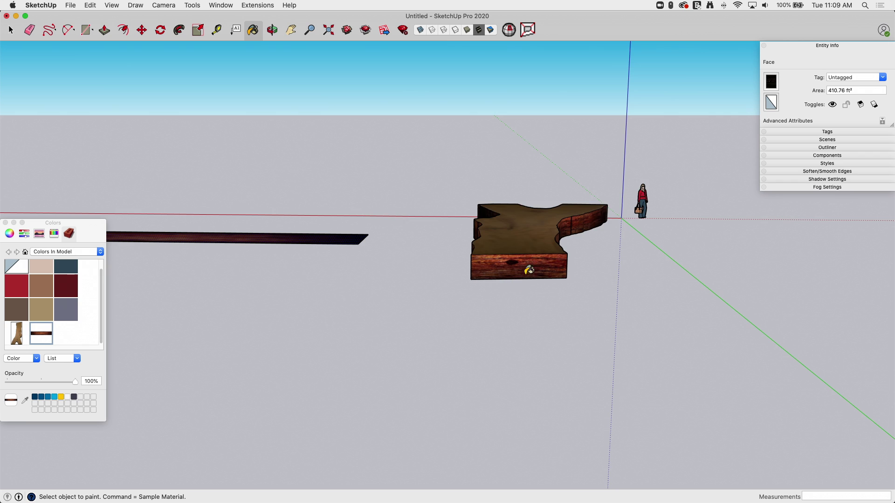
mouse_move(529, 270)
middle_mouse_down()
mouse_move(558, 288)
mouse_move(474, 220)
mouse_move(488, 252)
mouse_move(500, 247)
mouse_move(433, 258)
mouse_move(424, 154)
mouse_move(414, 234)
mouse_move(424, 258)
mouse_move(313, 296)
mouse_move(379, 300)
mouse_move(388, 286)
mouse_move(433, 349)
mouse_move(440, 340)
mouse_move(419, 289)
mouse_move(367, 213)
middle_mouse_up()
Step: Box-select the textured plank and delete it
key("space")
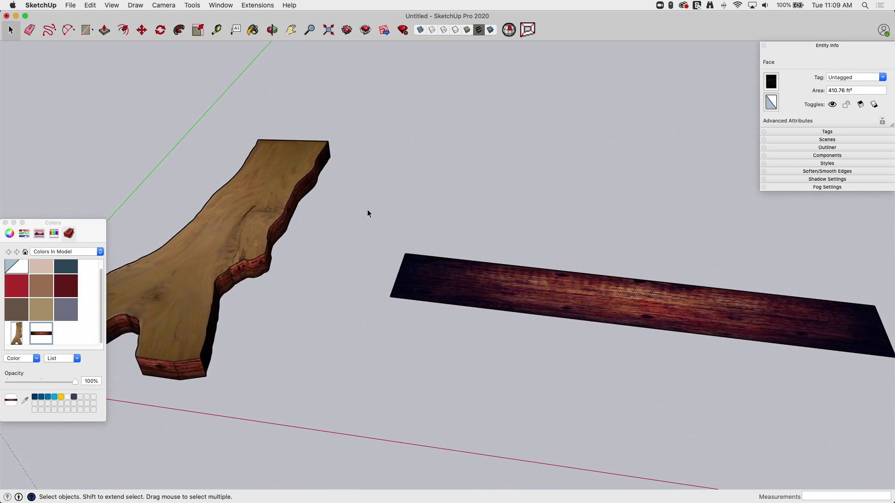
left_click_drag(367, 213, 893, 402)
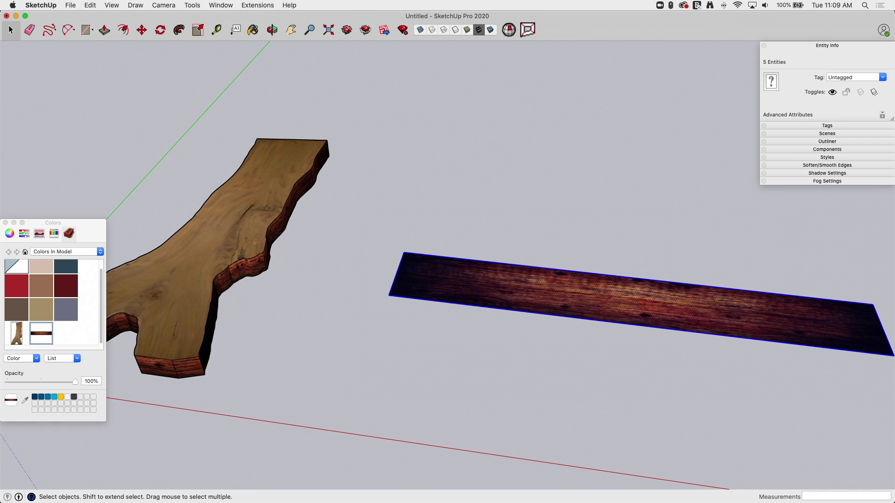
key("Delete")
Step: Scale the slab's bottom face outward on both sides to 1.07 along the red axis
middle_click_drag(461, 266, 471, 242)
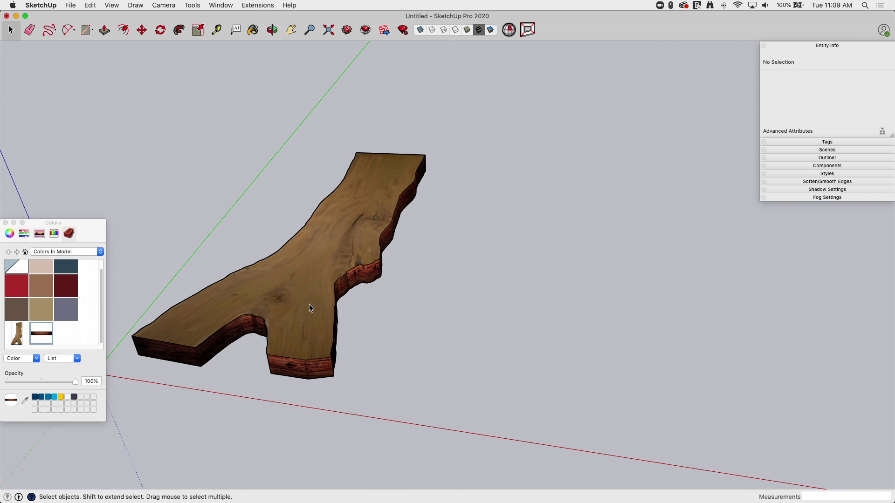
middle_click_drag(309, 304, 493, 422)
left_click(466, 338)
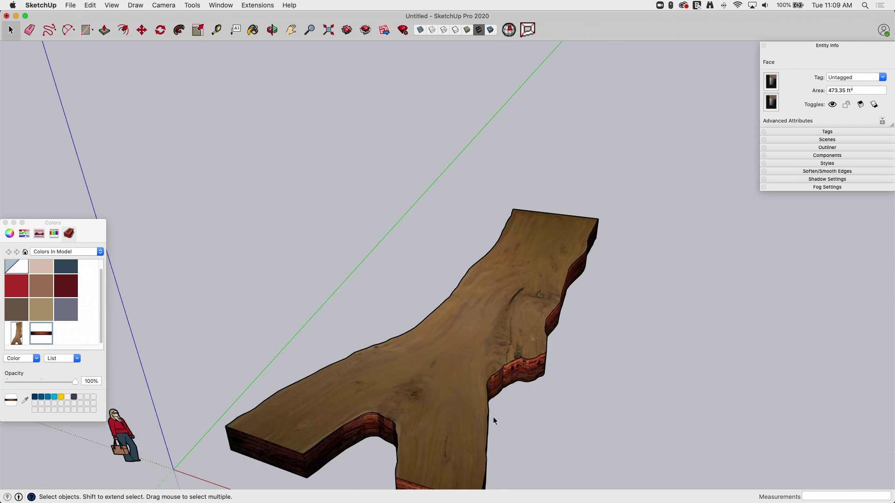
key("s")
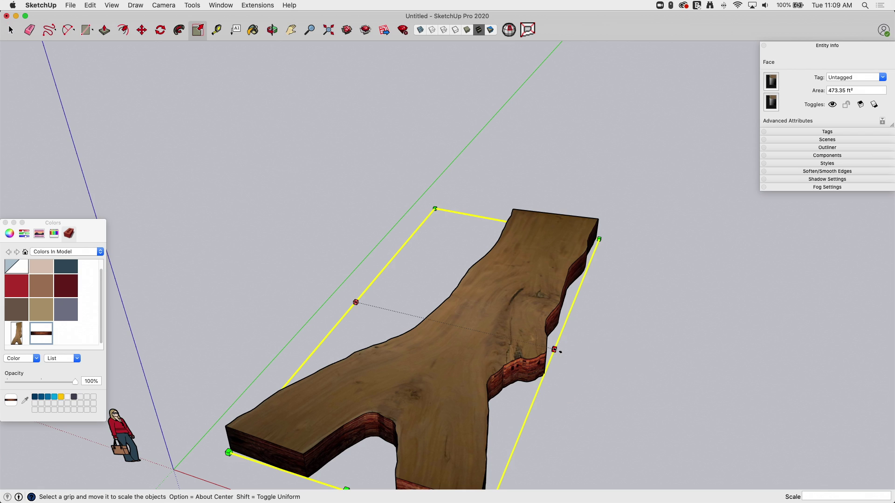
left_click_drag(560, 351, 562, 353)
middle_click_drag(562, 353, 515, 303)
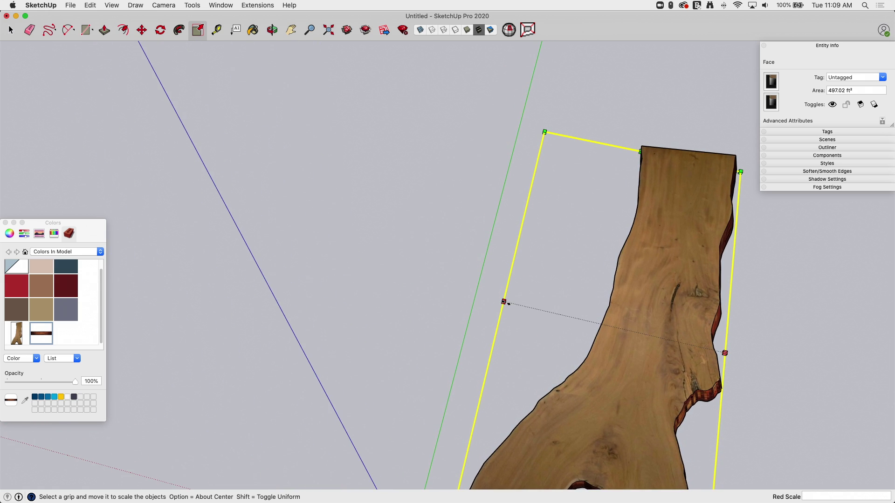
left_click_drag(504, 302, 488, 298)
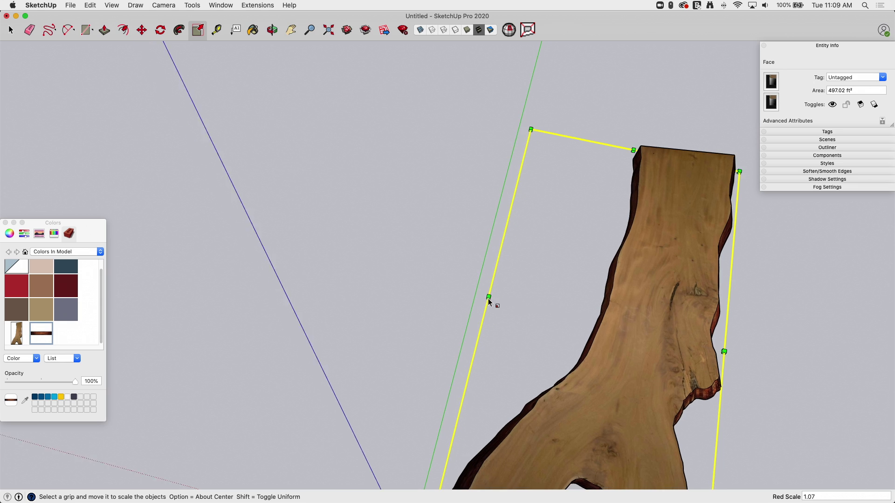
middle_click_drag(488, 298, 463, 265)
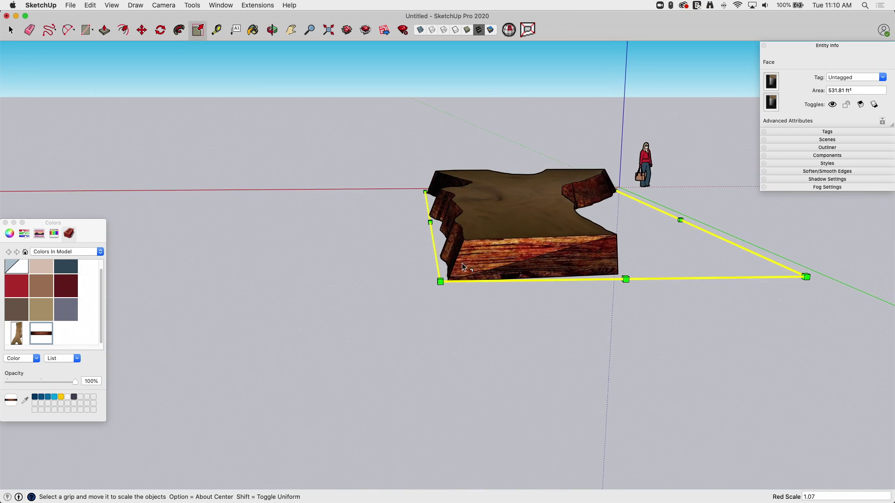
middle_click_drag(587, 233, 406, 171)
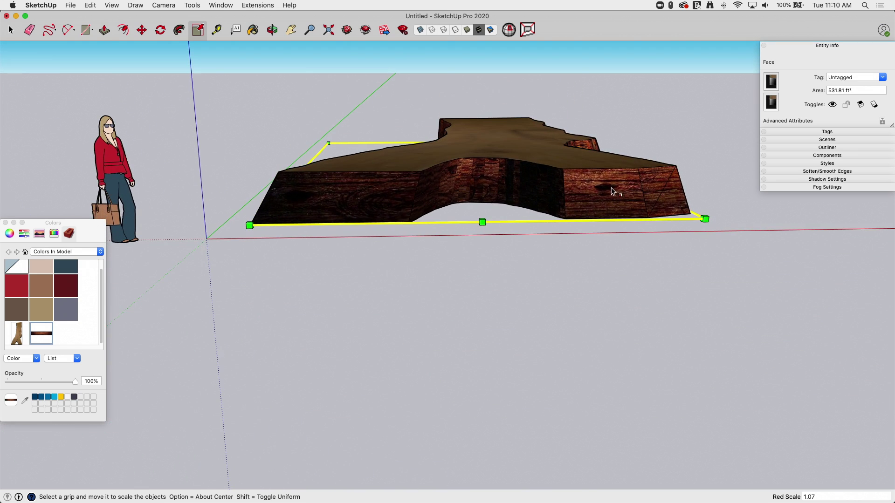
middle_click_drag(613, 191, 460, 214)
Step: Scale the inner notch curve wider on both sides and taller
key("space")
scroll(418, 247, "up", 3)
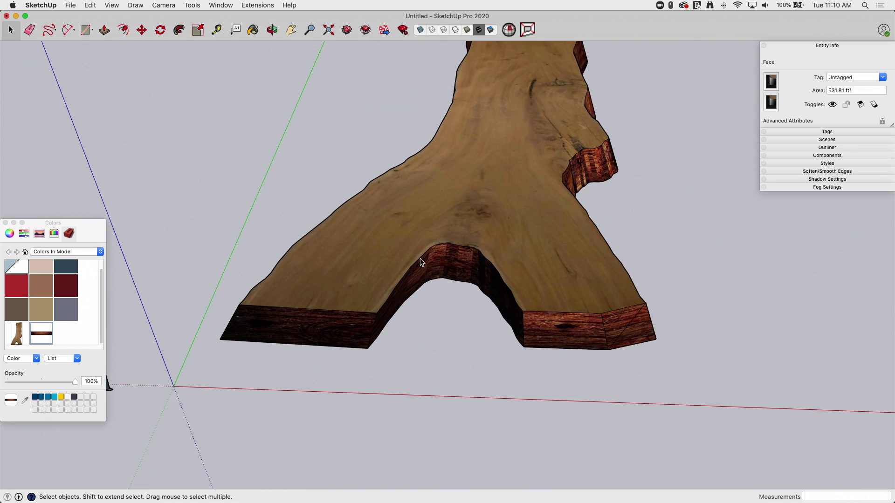
left_click(421, 262)
middle_click_drag(421, 262, 490, 266)
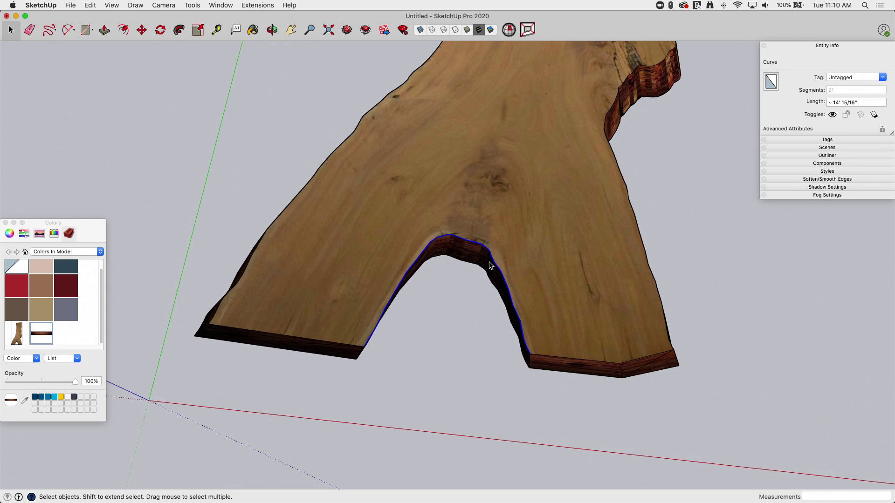
key("s")
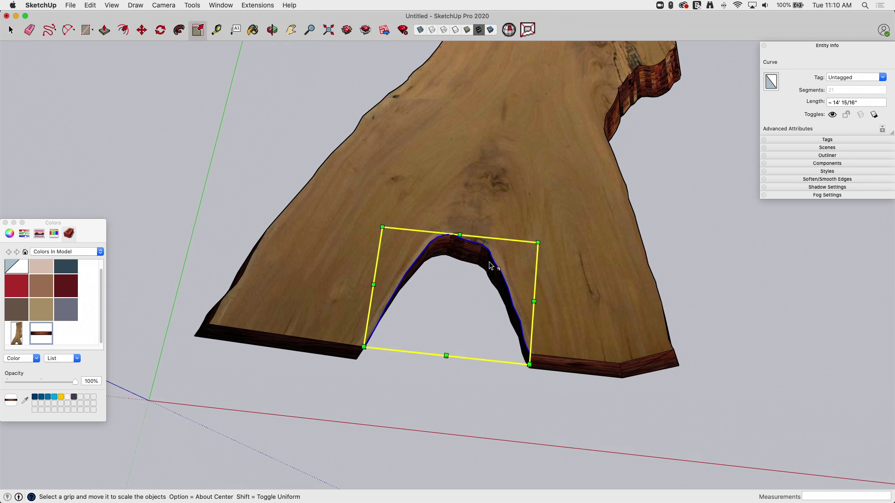
left_click_drag(535, 302, 544, 303)
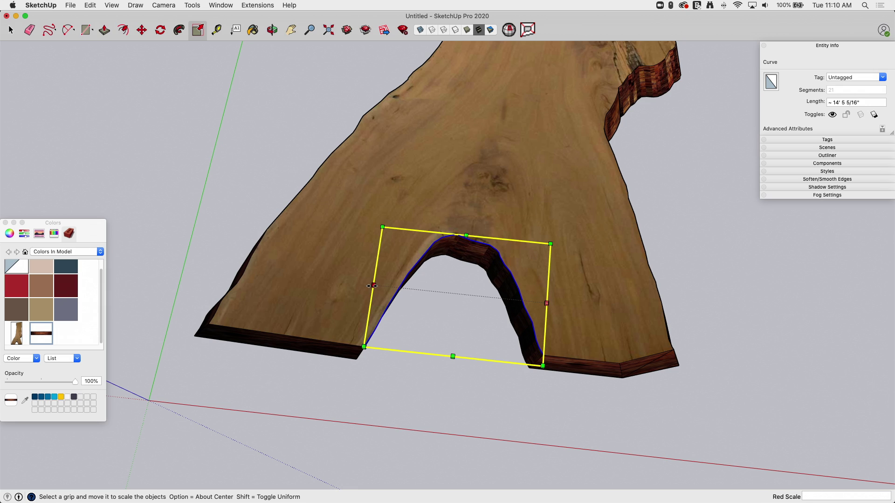
left_click_drag(373, 285, 354, 283)
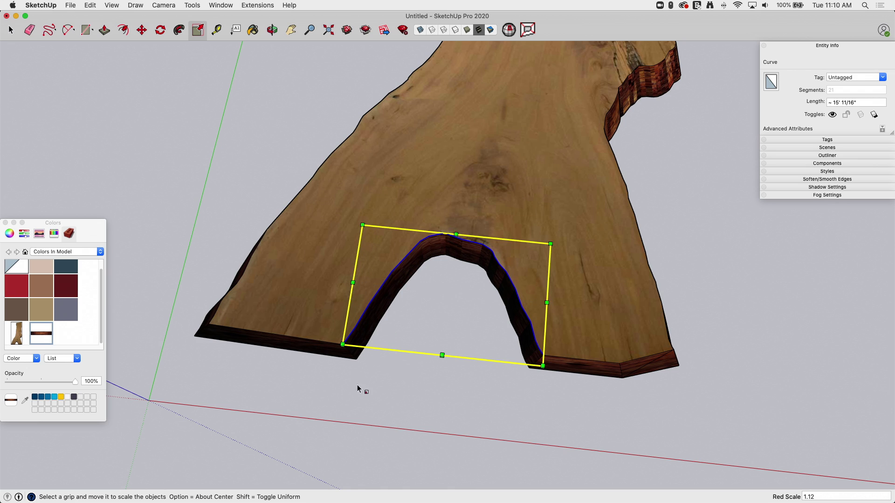
left_click_drag(456, 234, 467, 211)
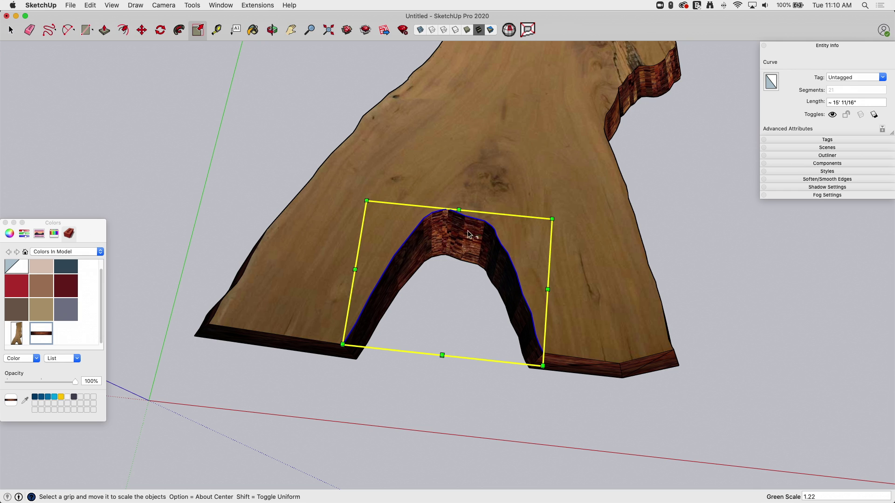
key("space")
Step: Check the deformed slab from isometric, front and opposite views, then select its top face
key("super+1")
left_click(544, 388)
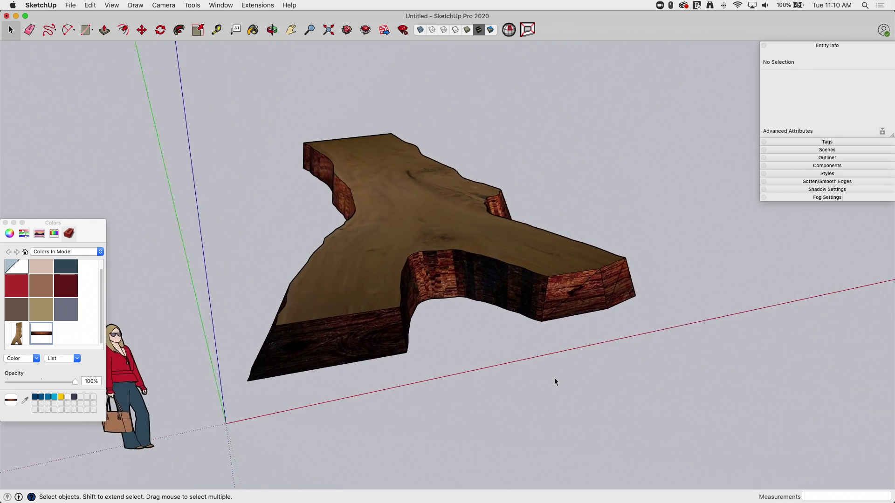
key("super+3")
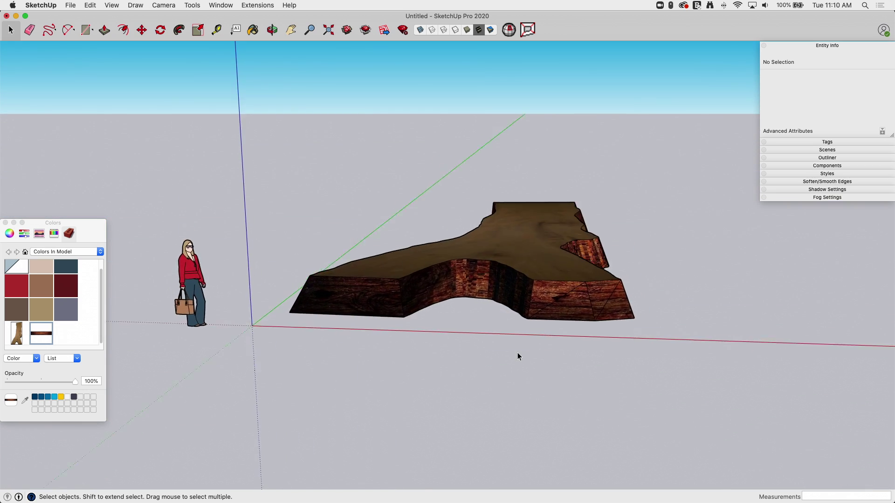
key("super+5")
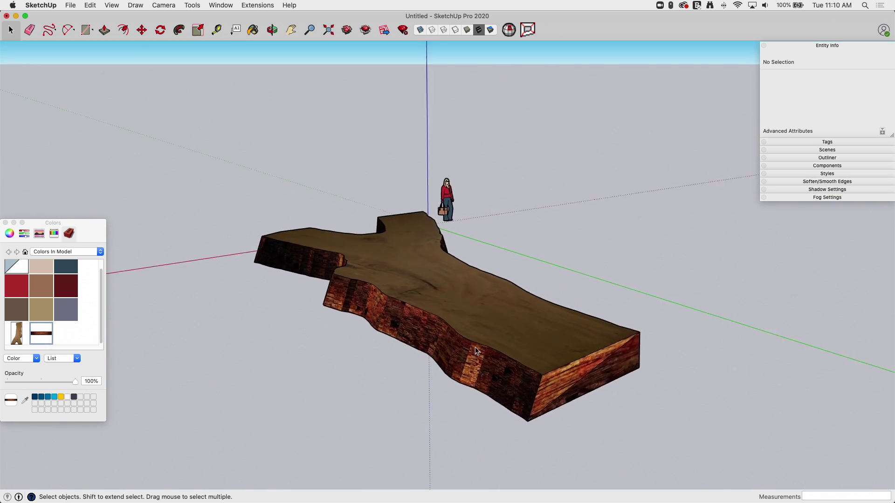
middle_click_drag(475, 351, 429, 324)
left_click(516, 289)
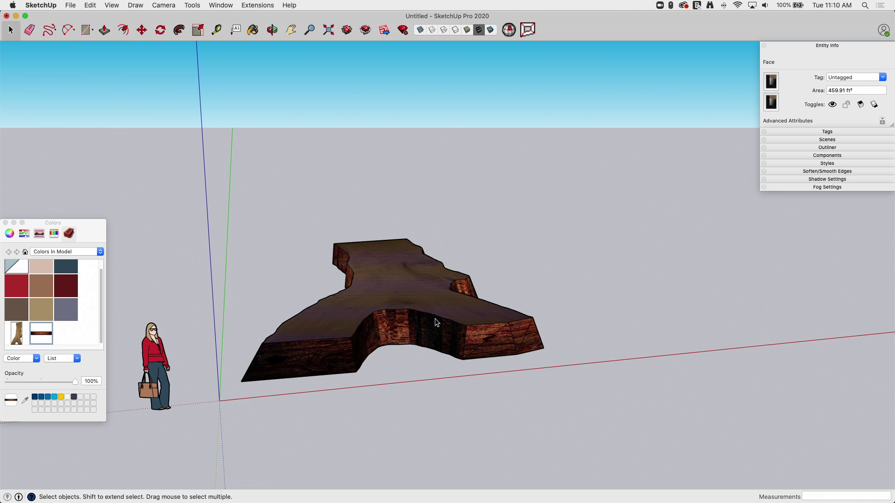
Step: Move the slab's top face 10" along the blue axis to set its thickness
key("m")
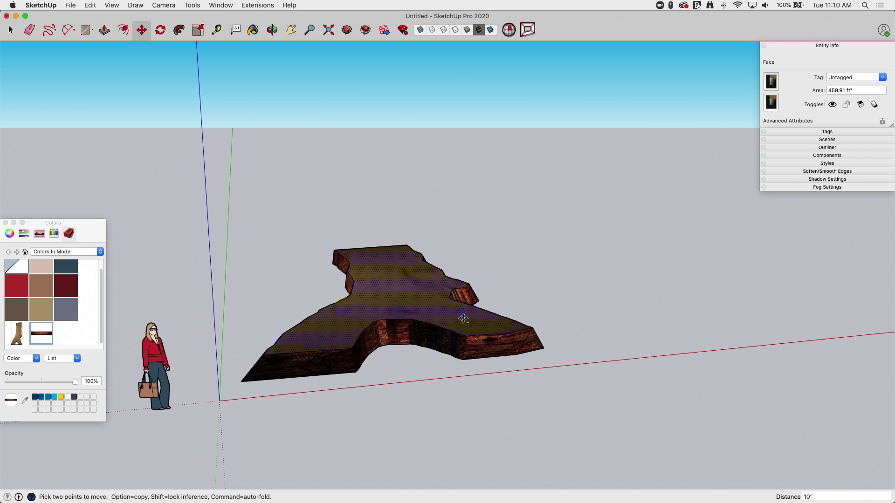
left_click(463, 319)
key("space")
middle_click_drag(463, 318, 300, 314)
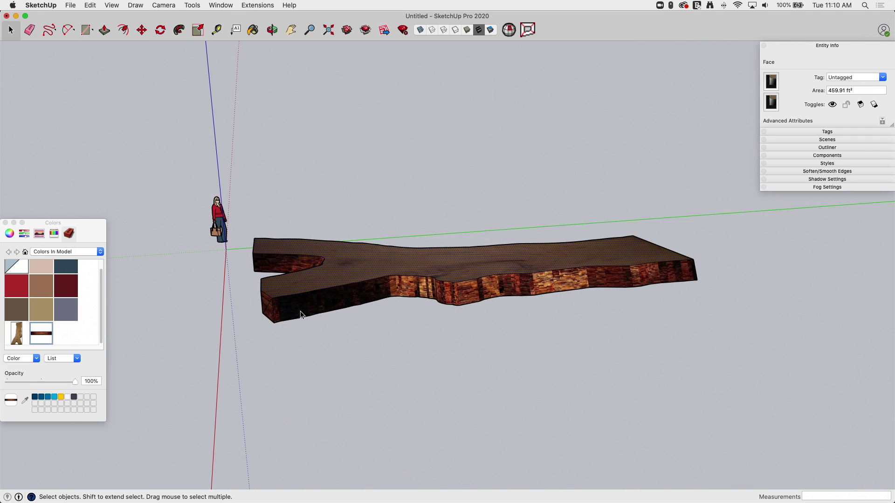
middle_click_drag(453, 296, 646, 294)
left_click(519, 357)
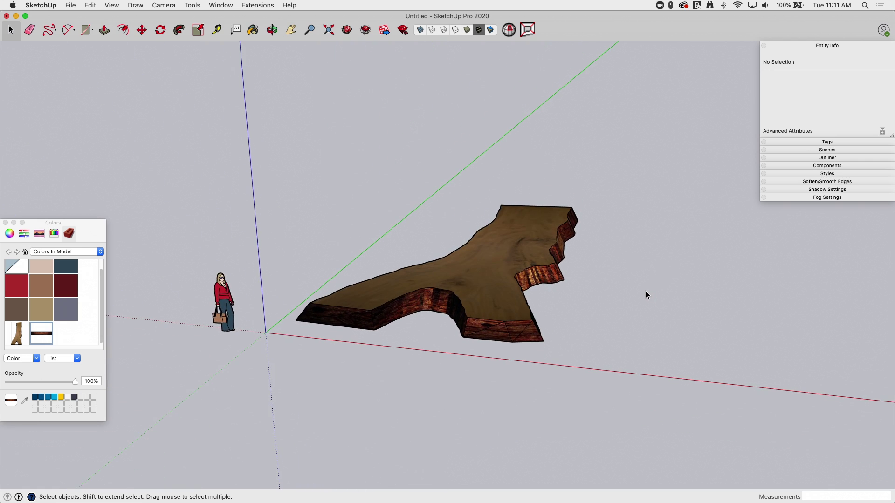